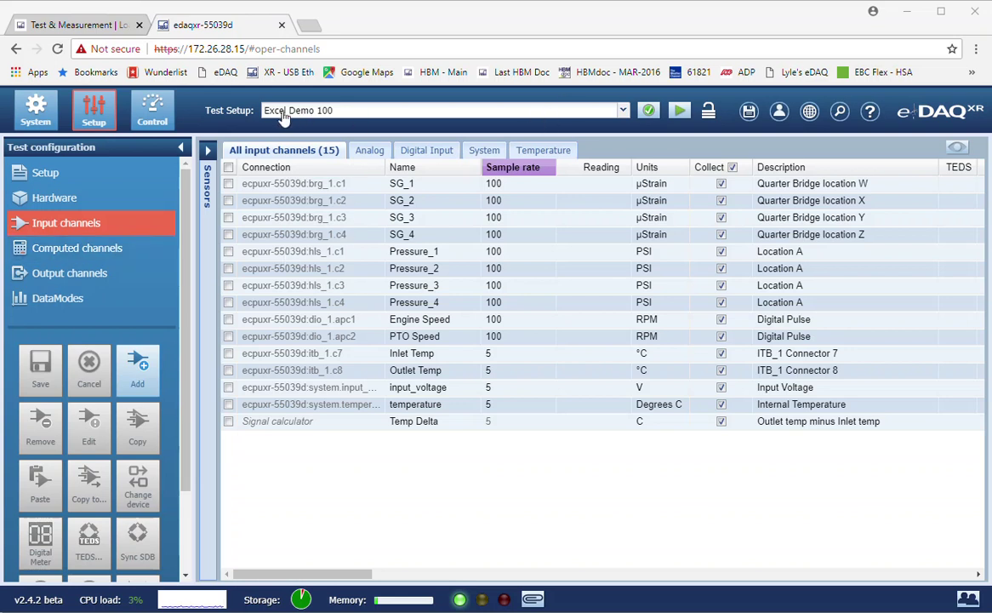
# Step: Export the Excel Demo 100 test configuration as an .sxr (JSON) file named Excel Demo 100
pyautogui.click(31, 170)
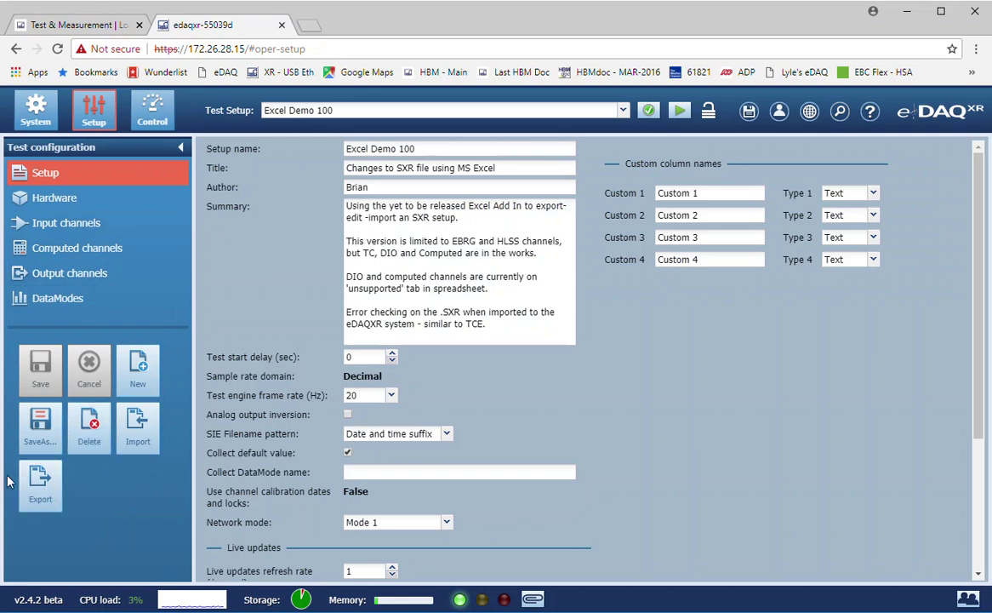
pyautogui.click(37, 489)
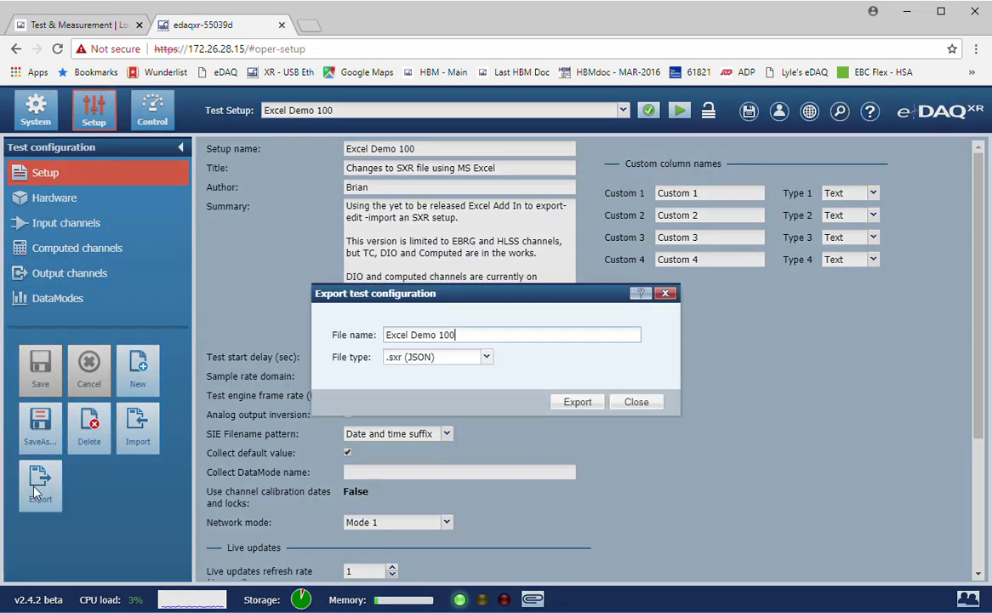
pyautogui.click(577, 403)
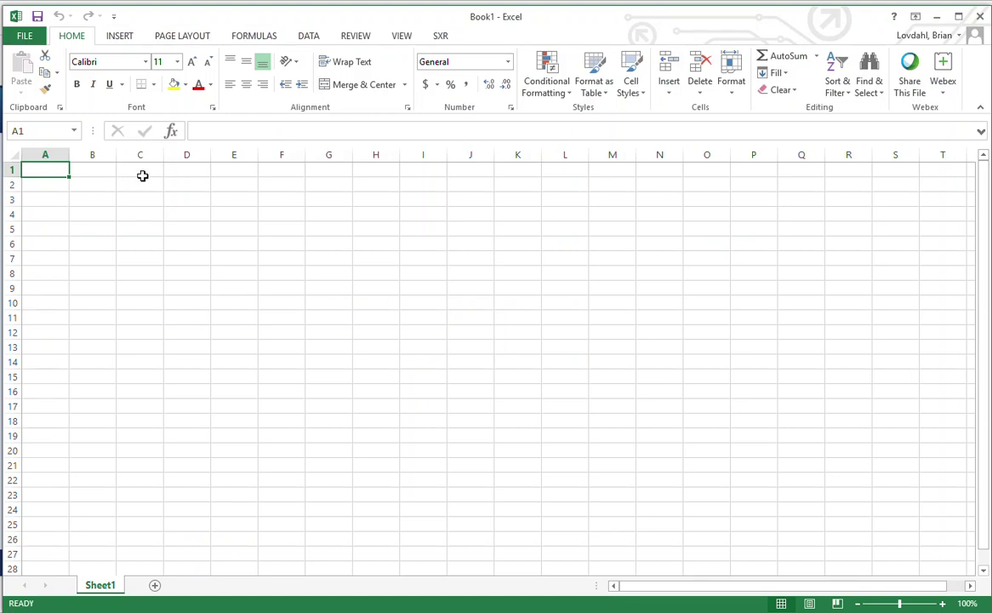
# Step: In Excel, import the test setup file Excel Demo 100.sxr from Downloads with the SXR add-in
pyautogui.click(441, 38)
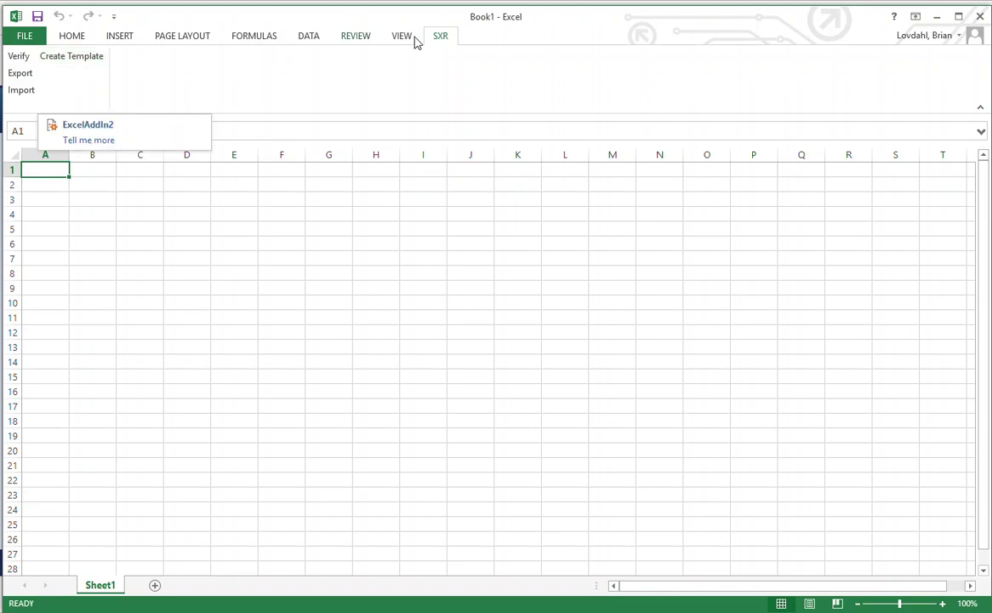
pyautogui.click(22, 90)
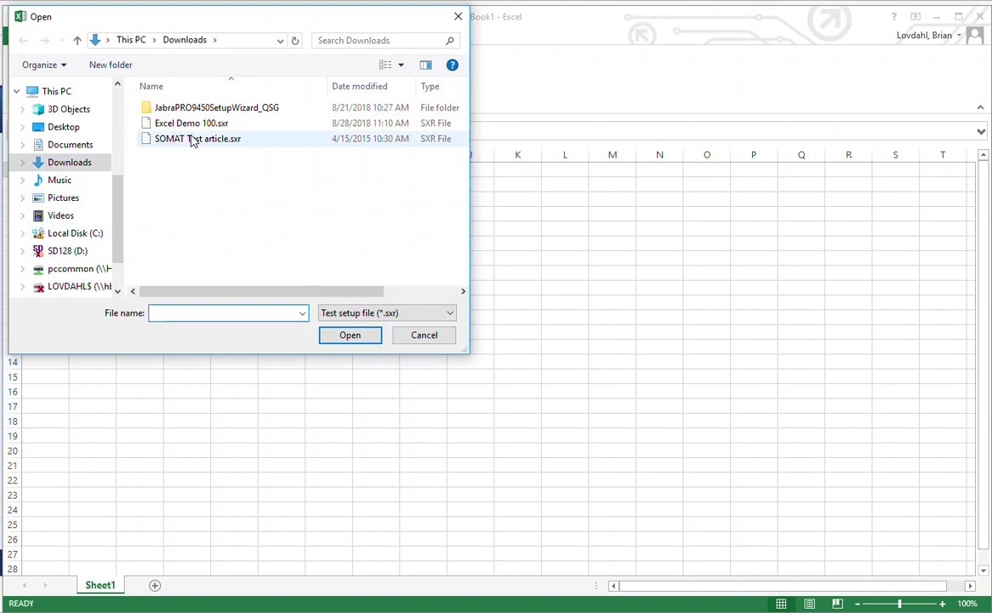
pyautogui.click(194, 129)
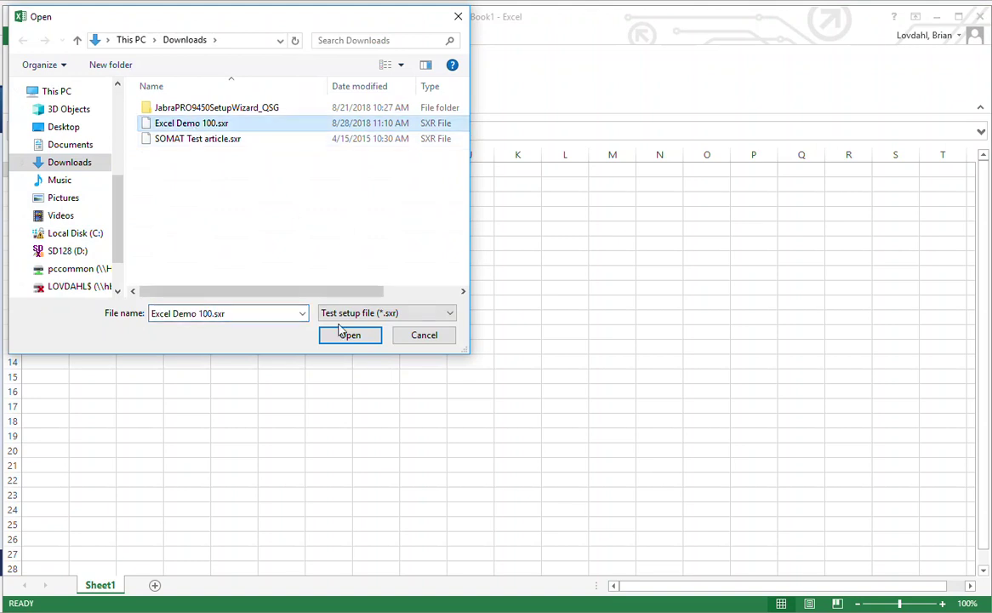
pyautogui.click(346, 337)
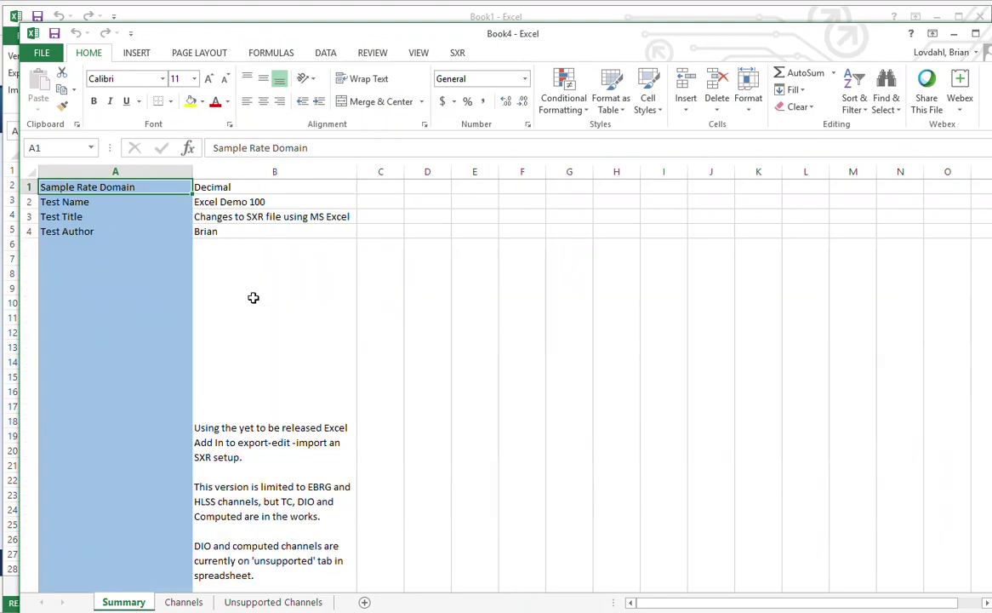
# Step: Review the imported Channels and Unsupported Channels sheets, ending on Channels
pyautogui.click(181, 603)
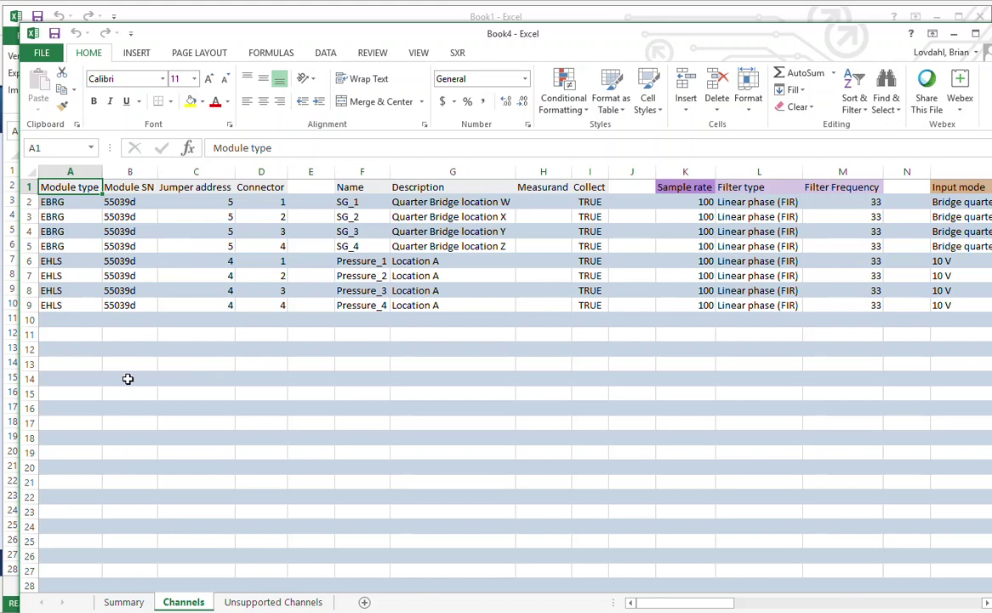
pyautogui.click(266, 603)
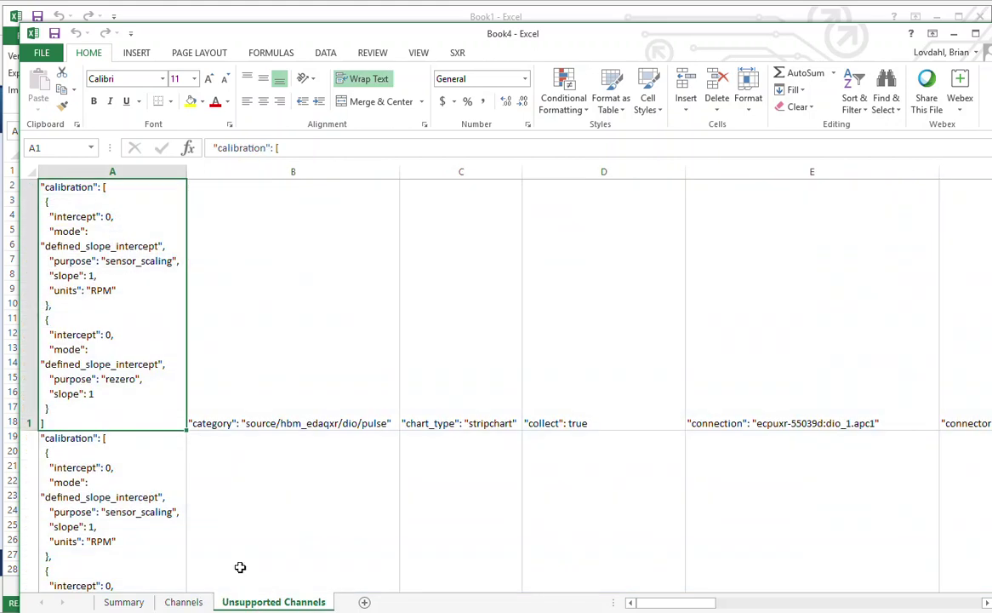
pyautogui.scroll(-3, 144, 290)
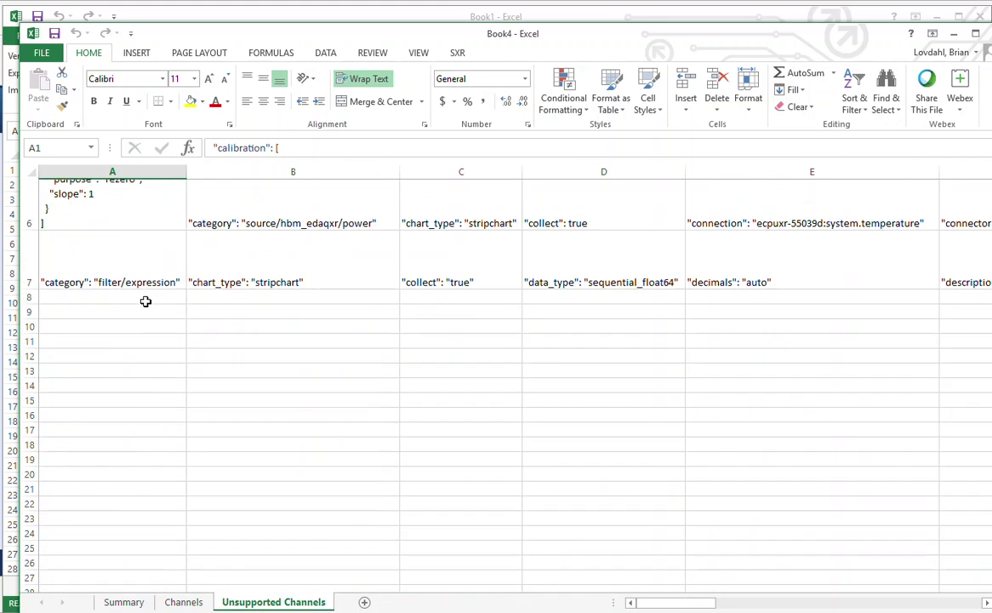
pyautogui.scroll(2, 146, 301)
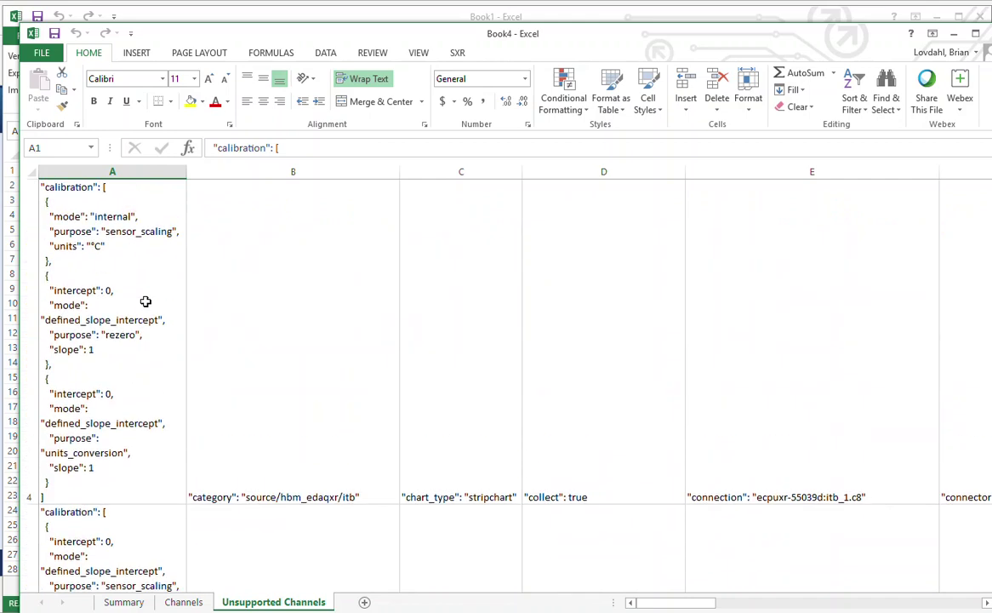
pyautogui.click(183, 602)
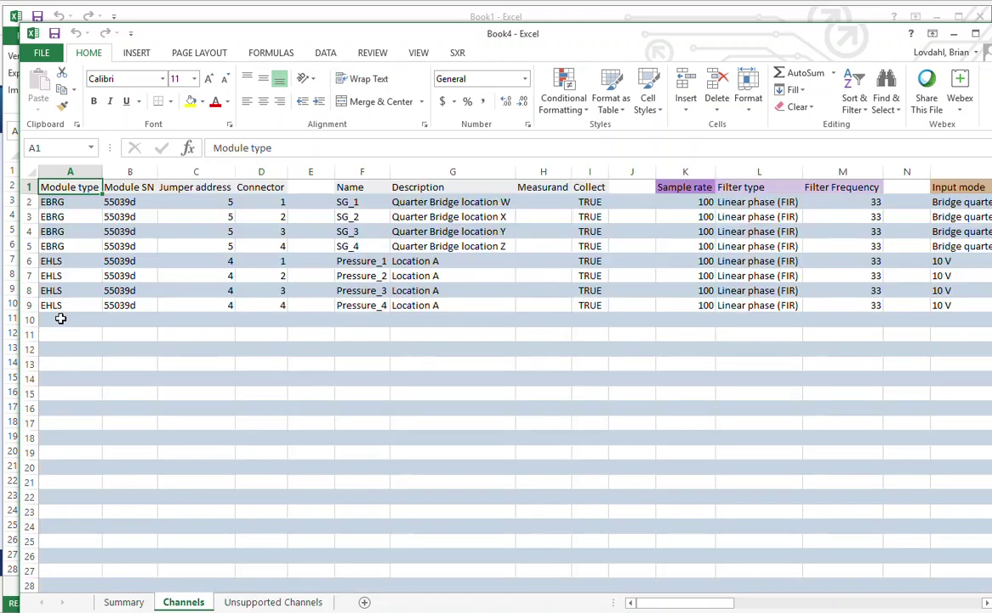
# Step: Check the module type options available for the SG_1 channel without changing its value
pyautogui.click(64, 201)
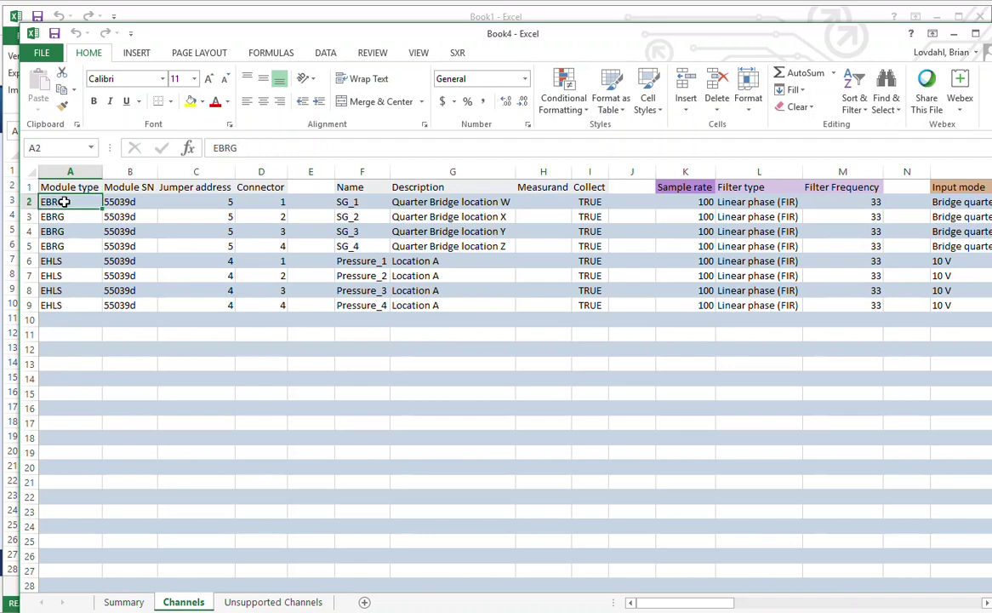
pyautogui.click(108, 203)
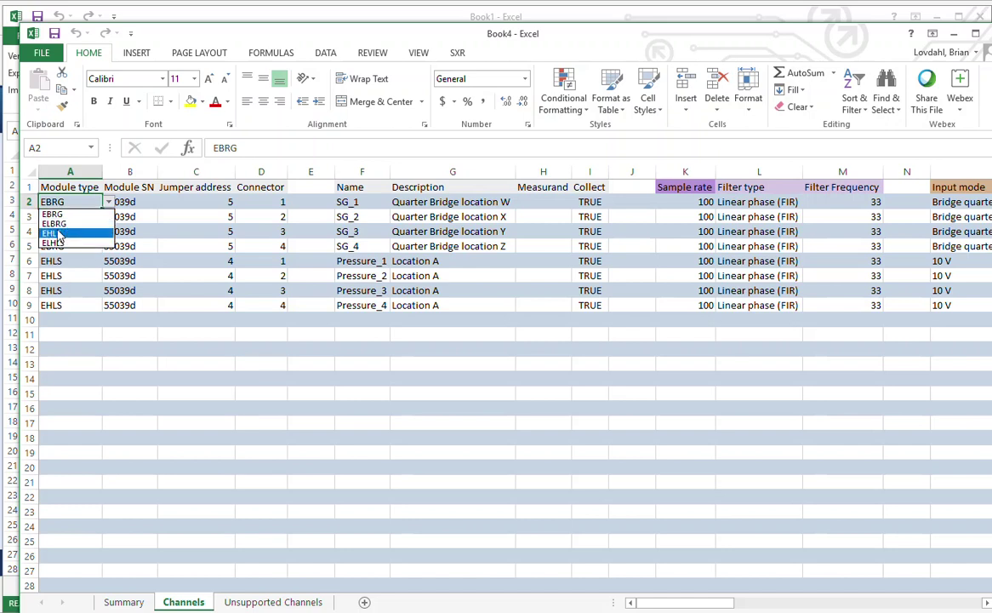
pyautogui.press('Escape')
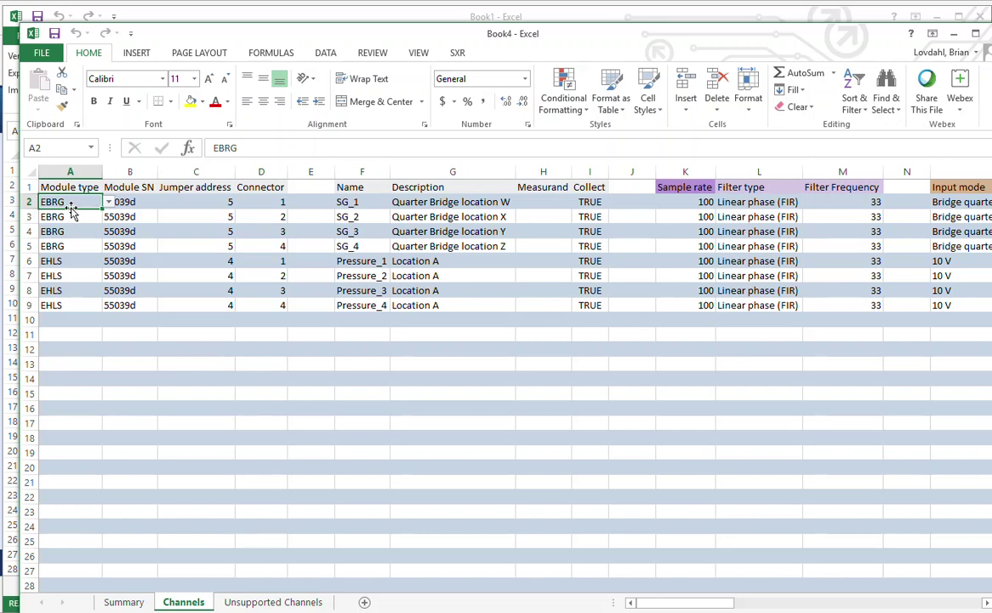
# Step: Compare the input mode options available for SG_1 and Pressure_1, leaving both values as they are
pyautogui.click(955, 202)
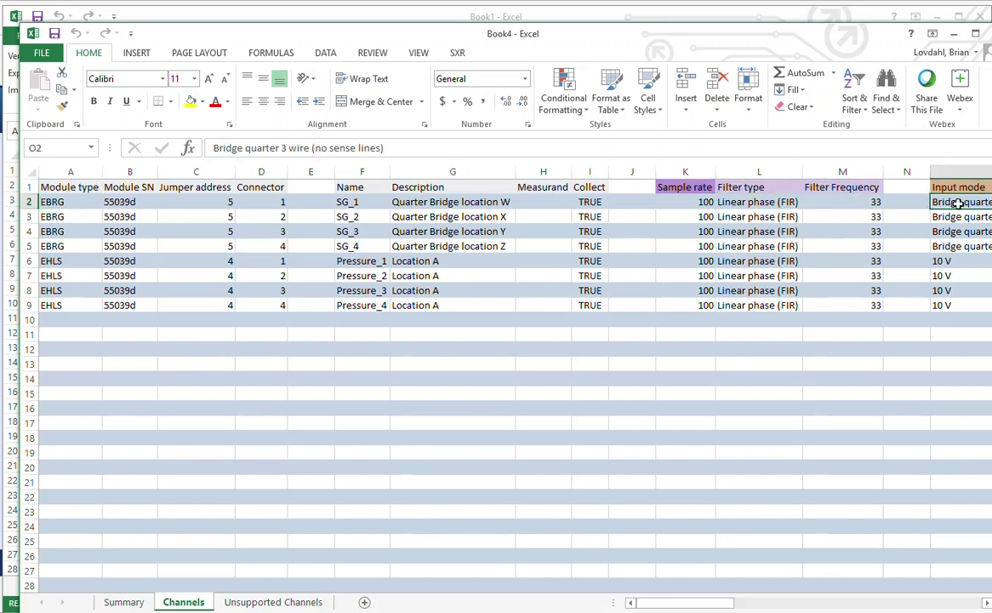
pyautogui.moveTo(716, 605); pyautogui.dragTo(738, 602)
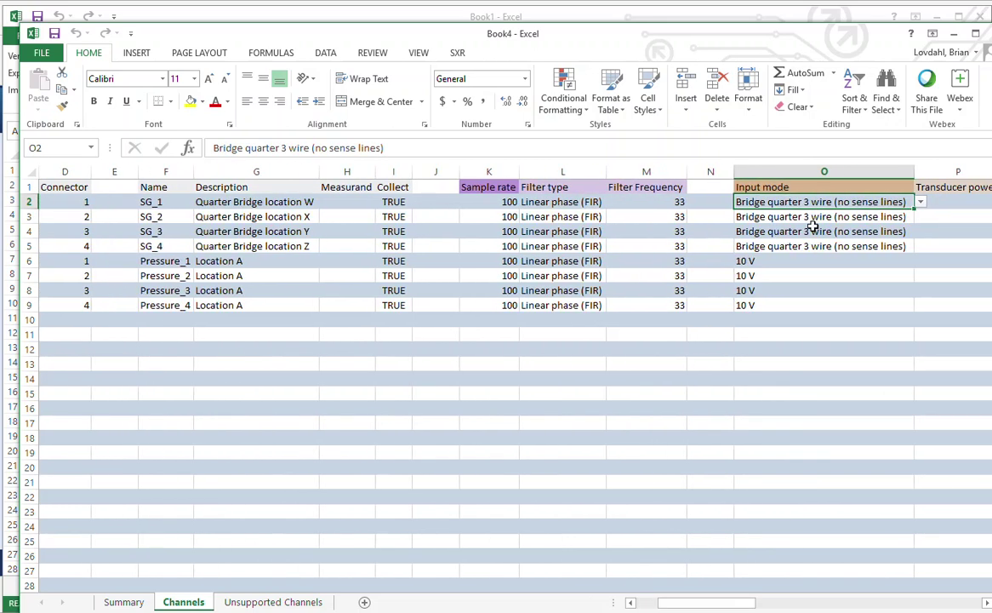
pyautogui.click(920, 203)
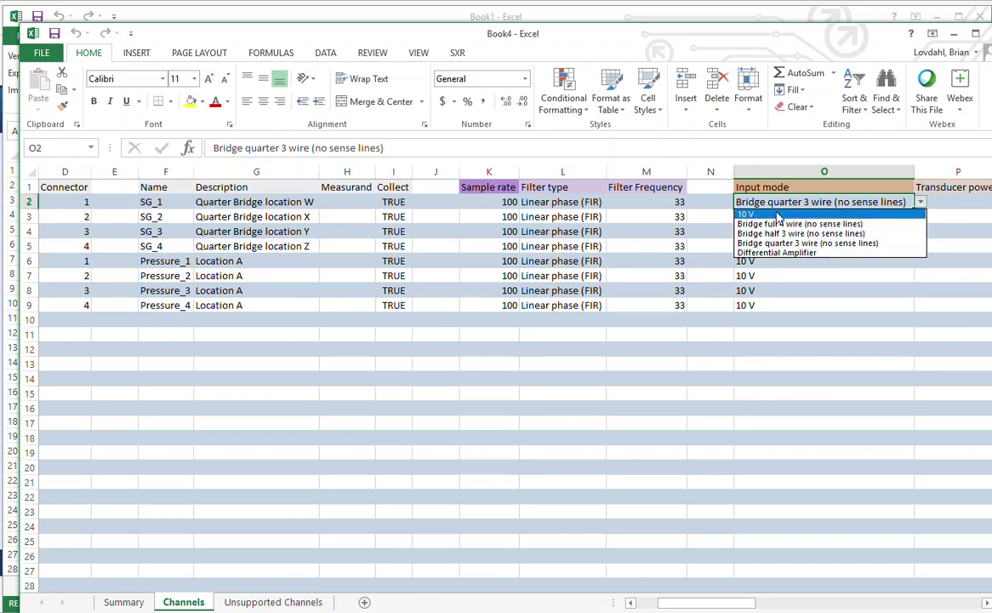
pyautogui.click(807, 302)
pyautogui.click(781, 267)
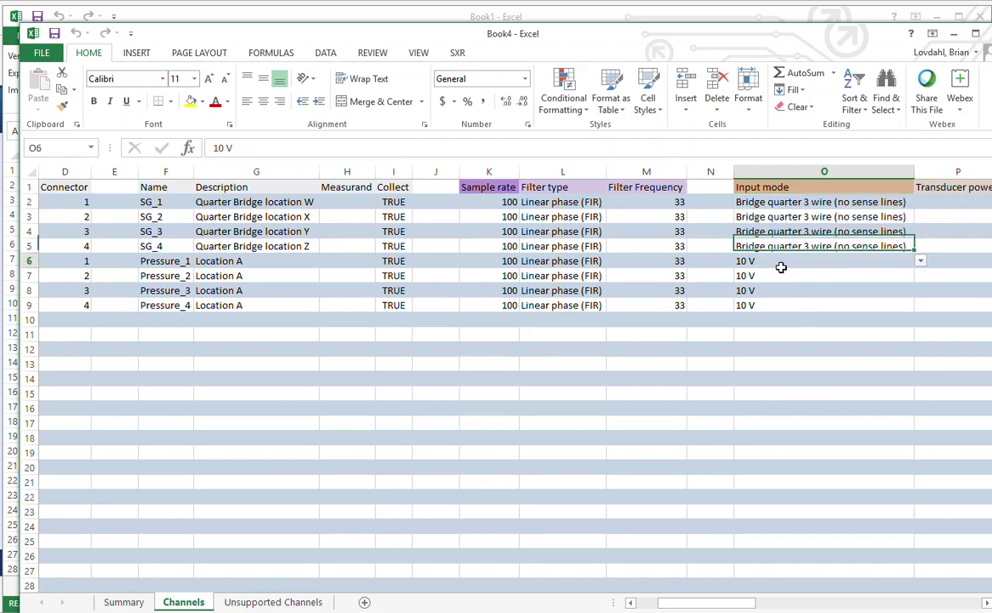
pyautogui.click(920, 261)
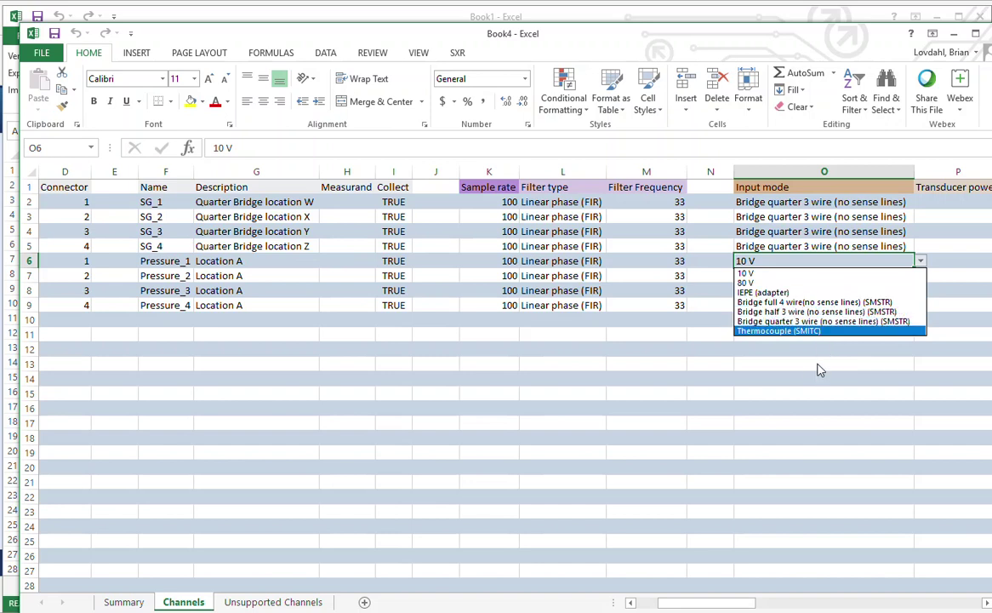
pyautogui.press('Escape')
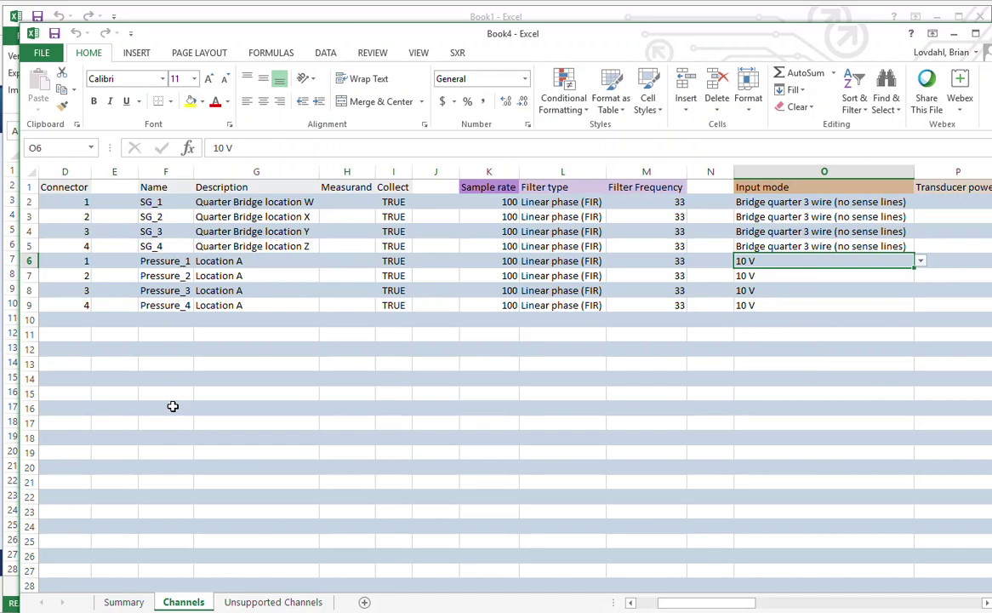
# Step: Set the sample rate of SG_1 to 1000 and fill it down through SG_4
pyautogui.click(491, 204)
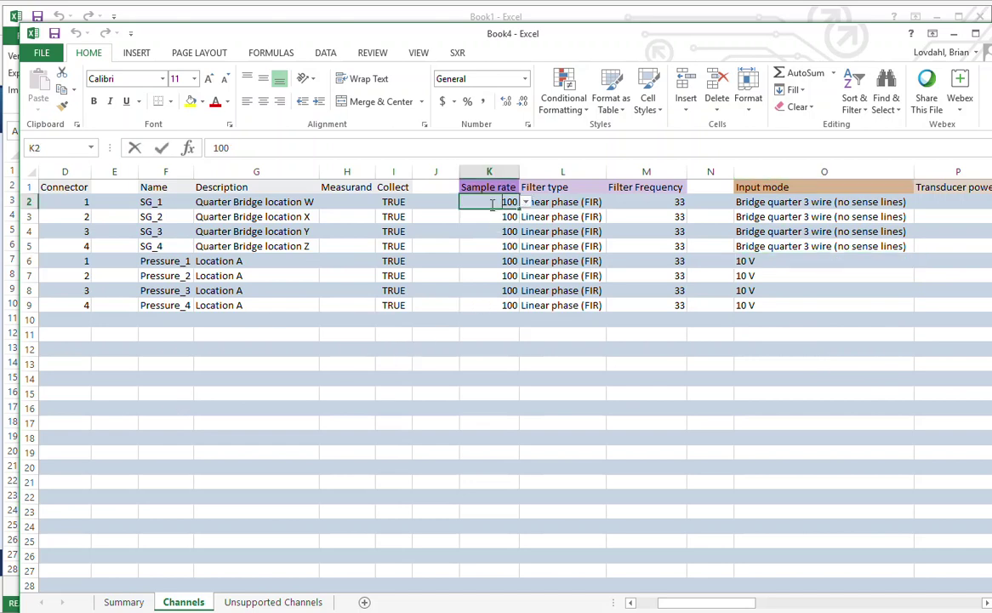
pyautogui.doubleClick(491, 204)
pyautogui.write('0')
pyautogui.click(464, 260)
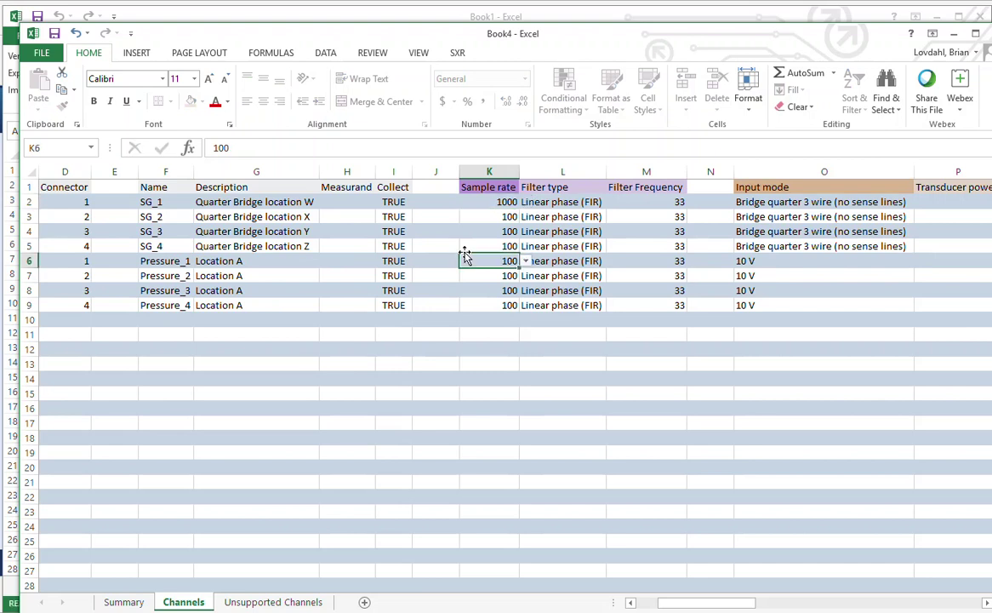
pyautogui.click(498, 203)
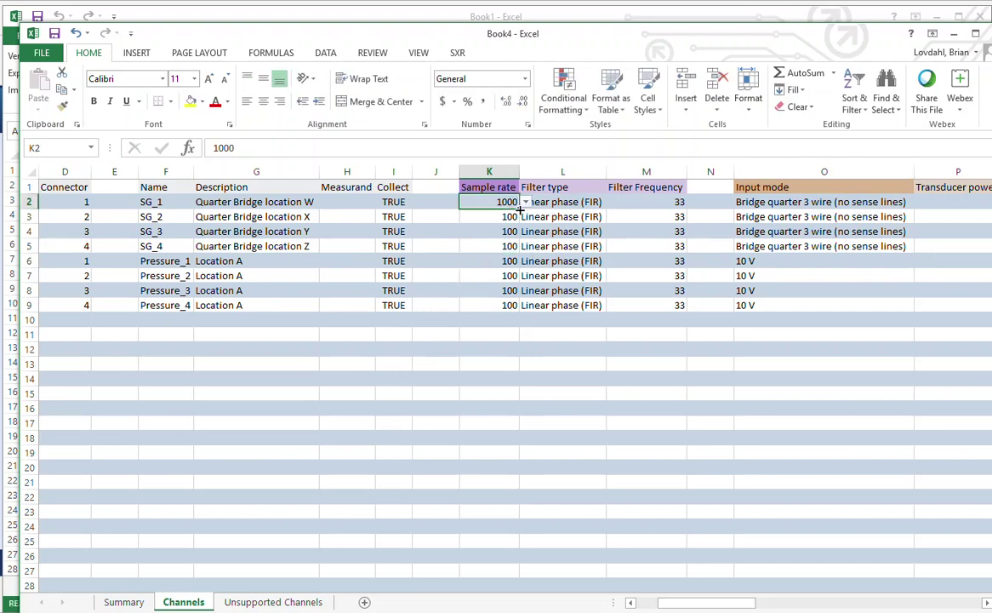
pyautogui.moveTo(515, 218); pyautogui.dragTo(513, 249)
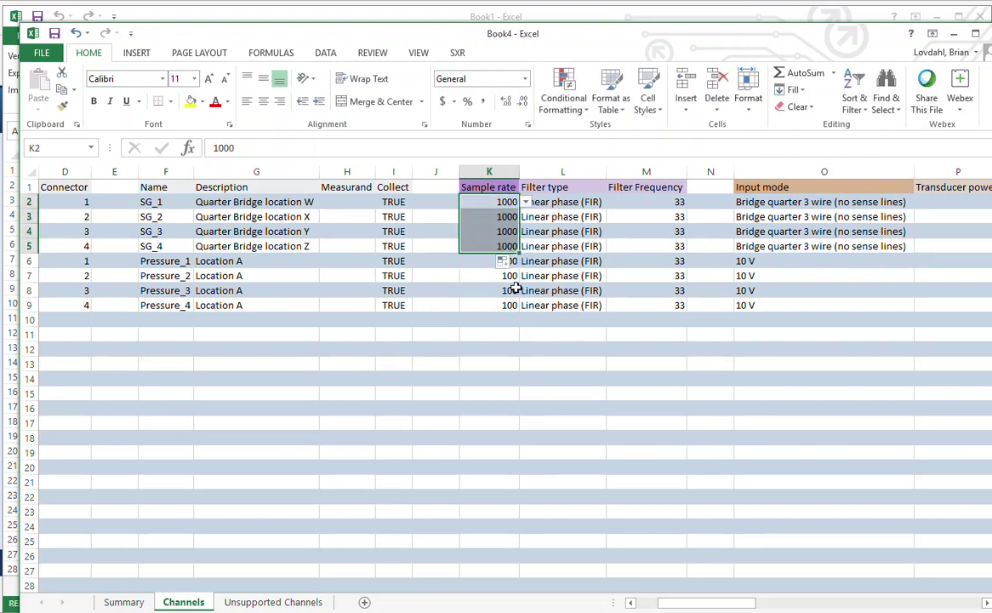
# Step: Set the sample rate of Pressure_1 to 500 and fill it down through Pressure_4
pyautogui.click(473, 264)
pyautogui.click(526, 261)
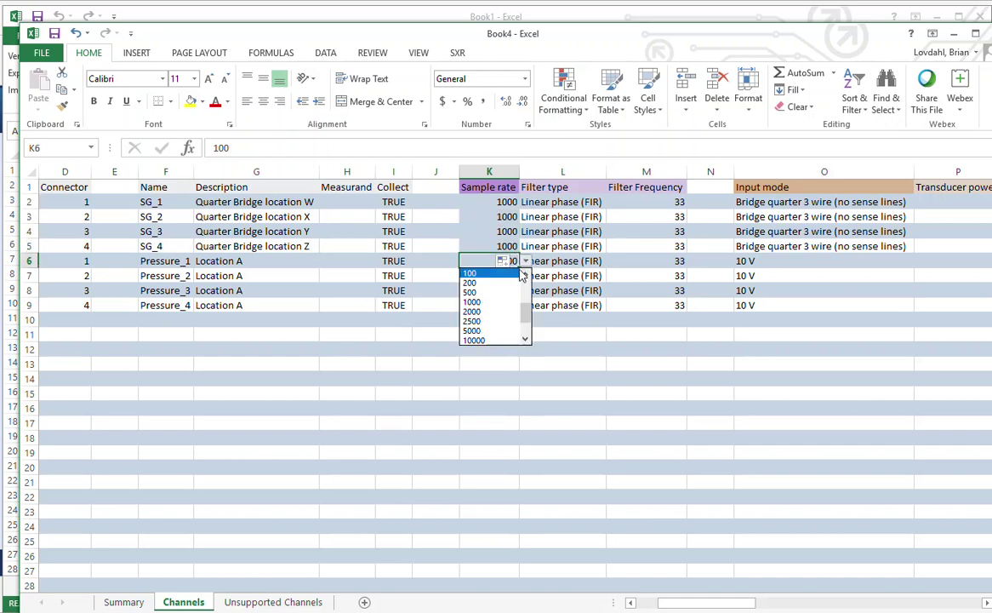
pyautogui.click(494, 292)
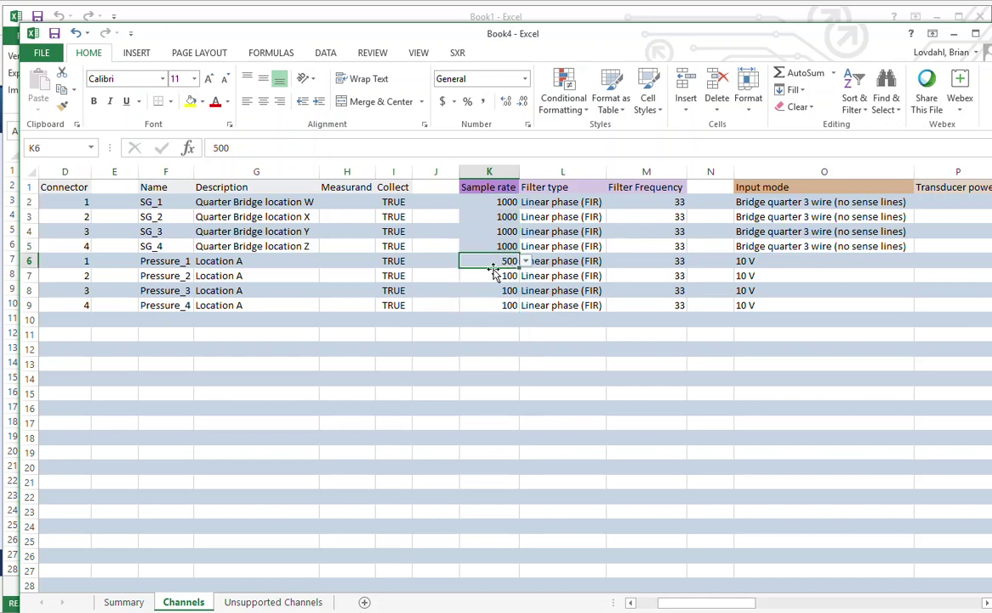
pyautogui.moveTo(518, 268); pyautogui.dragTo(513, 307)
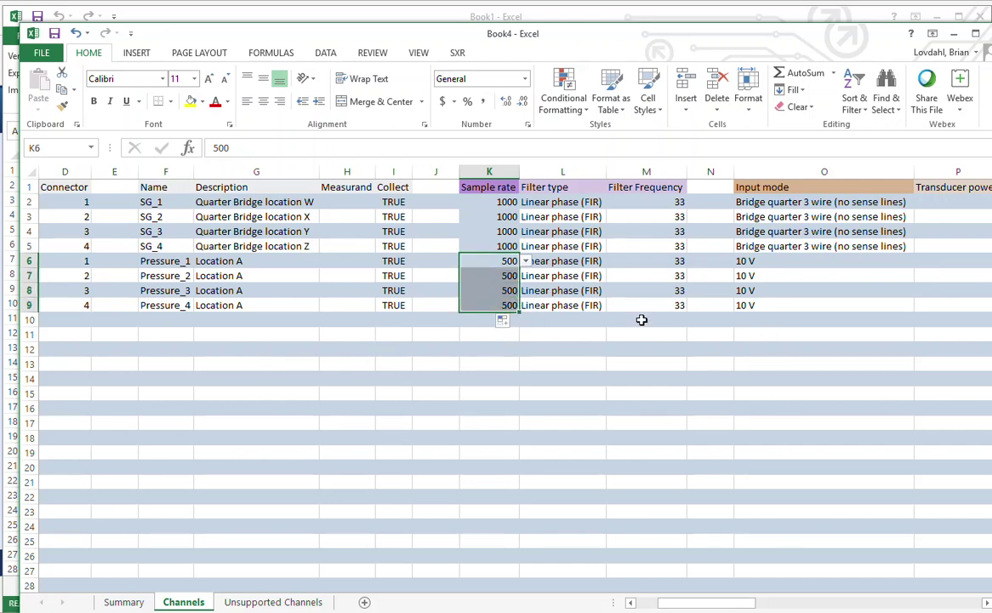
# Step: Clear the filter frequency values of all eight channels, SG_1 through Pressure_4
pyautogui.click(663, 201)
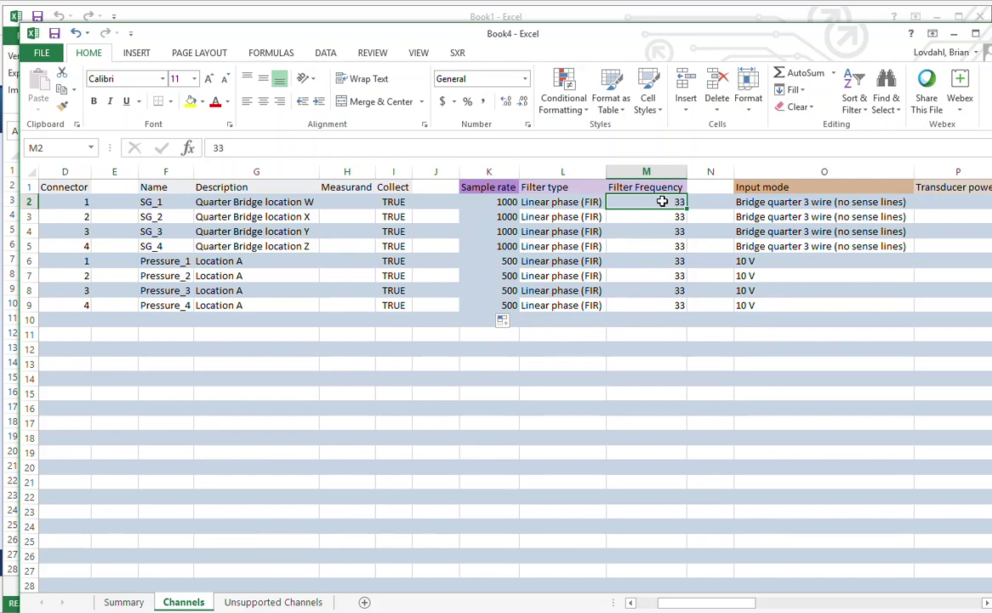
pyautogui.press('Delete')
pyautogui.press('Down')
pyautogui.press('Delete')
pyautogui.press('Down')
pyautogui.press('Down')
pyautogui.press('Delete')
pyautogui.press('Down')
pyautogui.press('Delete')
pyautogui.press('Up')
pyautogui.press('Up')
pyautogui.press('Delete')
pyautogui.press('Down')
pyautogui.press('Down')
pyautogui.press('Down')
pyautogui.press('Down')
pyautogui.press('Delete')
pyautogui.press('Up')
pyautogui.press('Delete')
pyautogui.press('Down')
pyautogui.press('Down')
pyautogui.press('Down')
pyautogui.press('Up')
pyautogui.press('Delete')
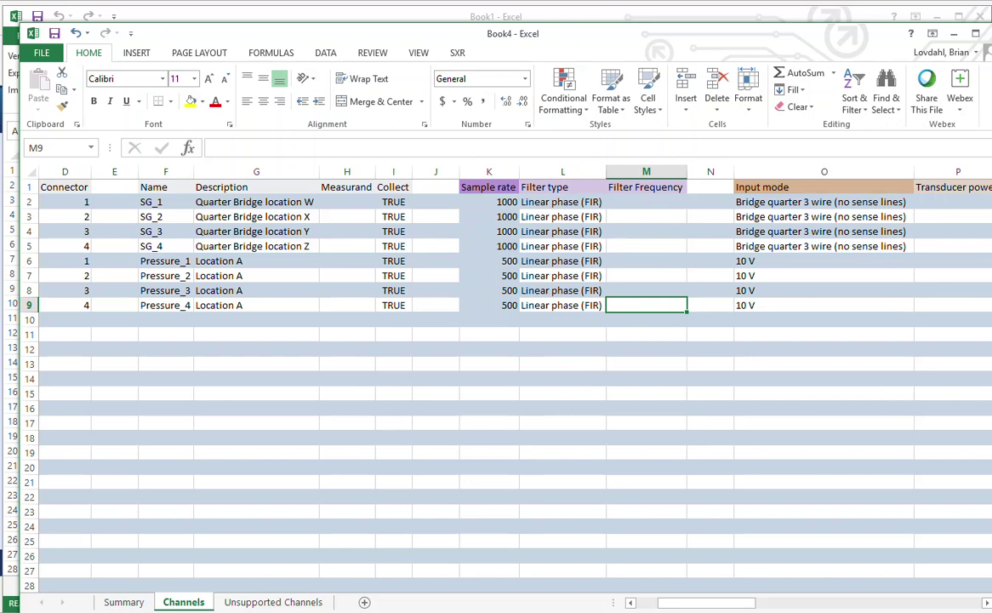
# Step: Look over the input, excitation, scaling and range columns of the Channels sheet and return to its first columns
pyautogui.moveTo(705, 602); pyautogui.dragTo(675, 610)
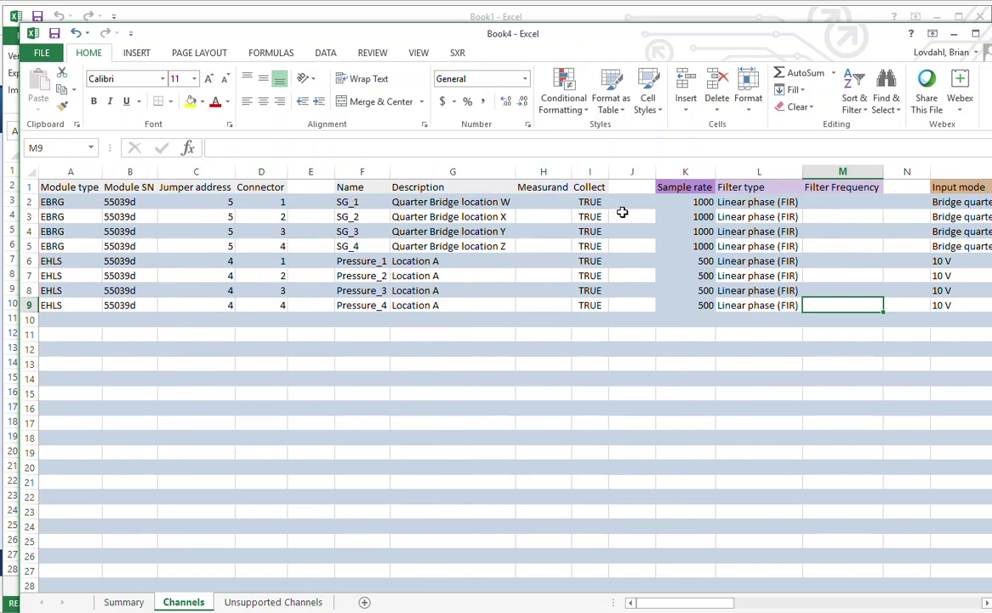
pyautogui.click(777, 606)
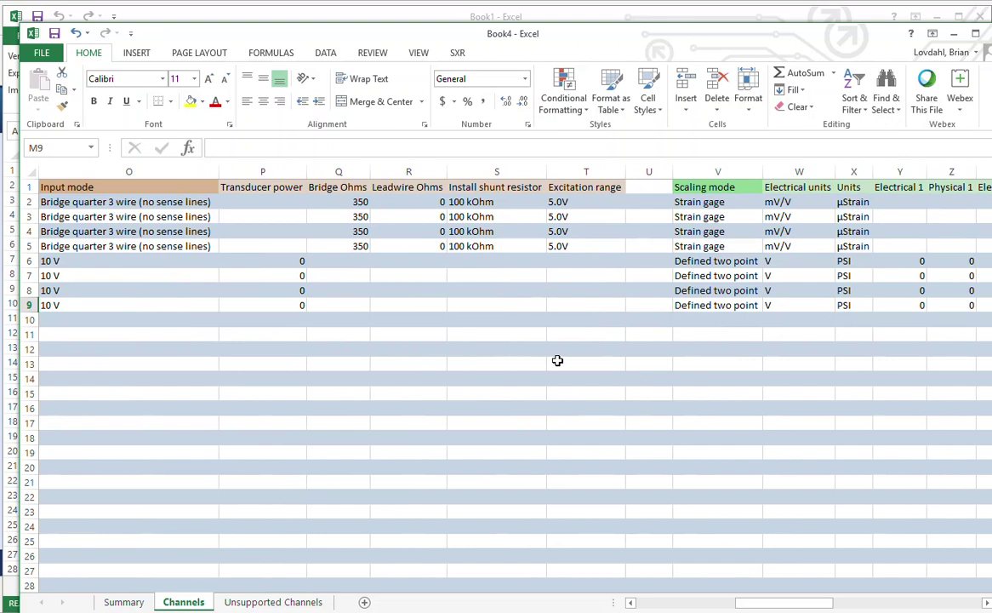
pyautogui.click(872, 608)
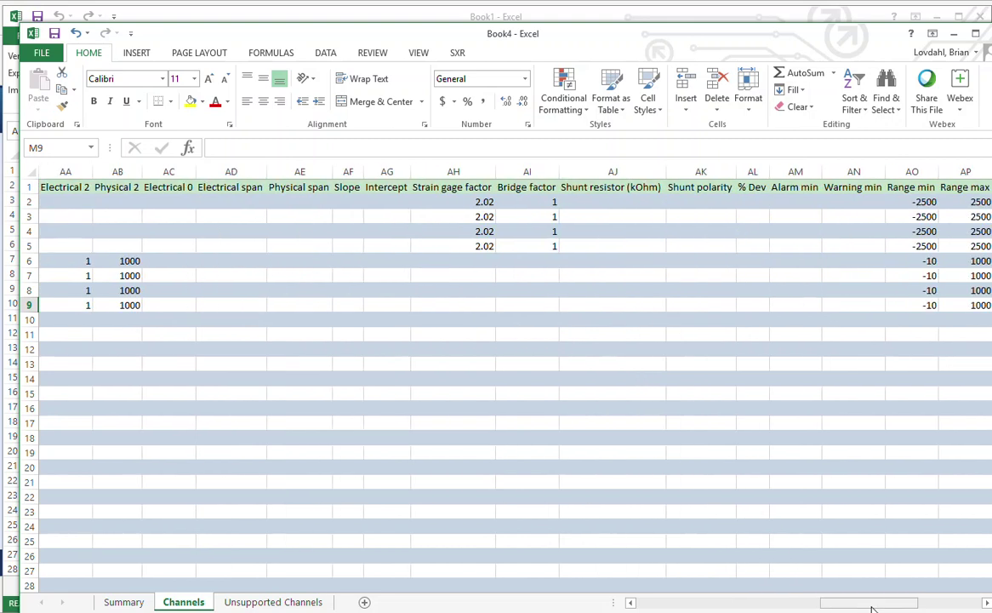
pyautogui.click(936, 607)
pyautogui.moveTo(944, 607); pyautogui.dragTo(670, 610)
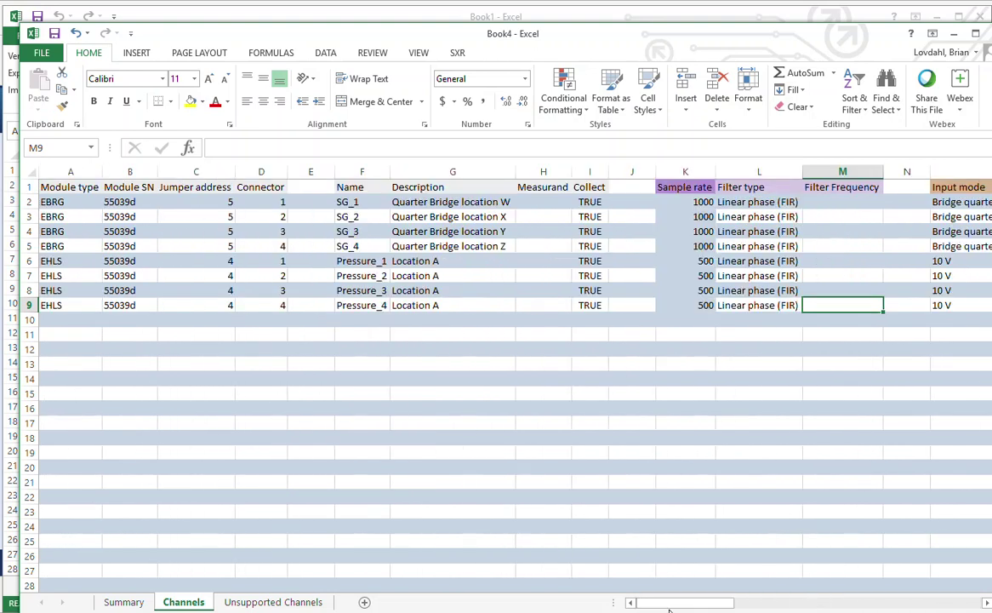
# Step: Copy the whole SG_4 row of the Channels sheet into the empty row 10 below Pressure_4
pyautogui.click(26, 246)
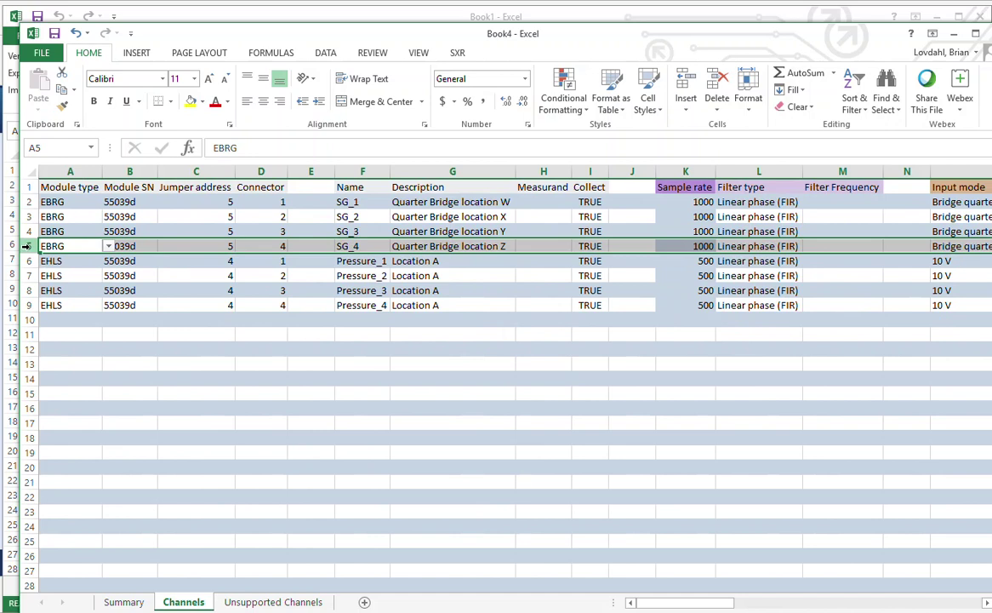
pyautogui.hotkey('ctrl', 'c')
pyautogui.click(31, 319)
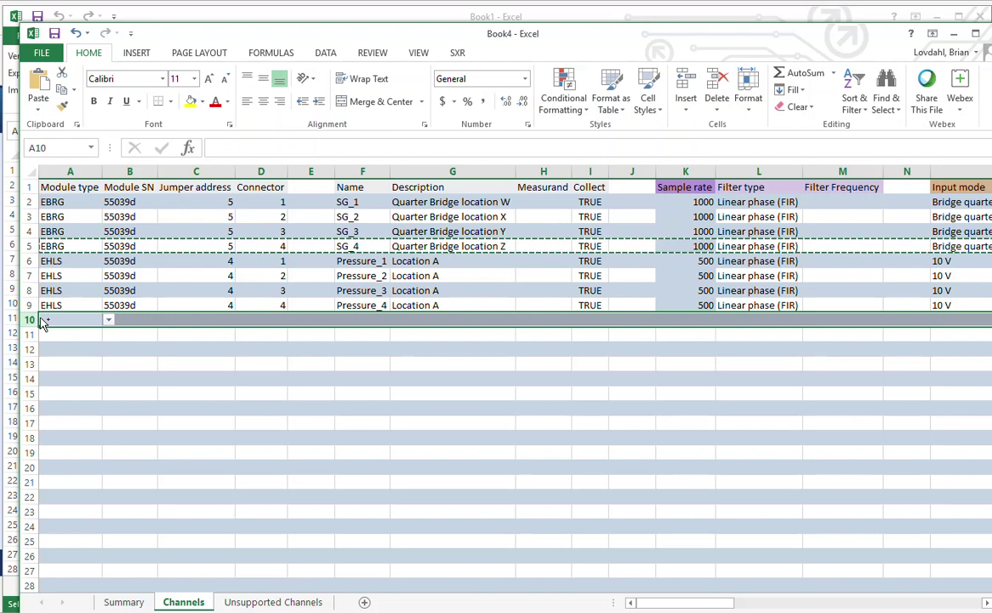
pyautogui.hotkey('ctrl', 'v')
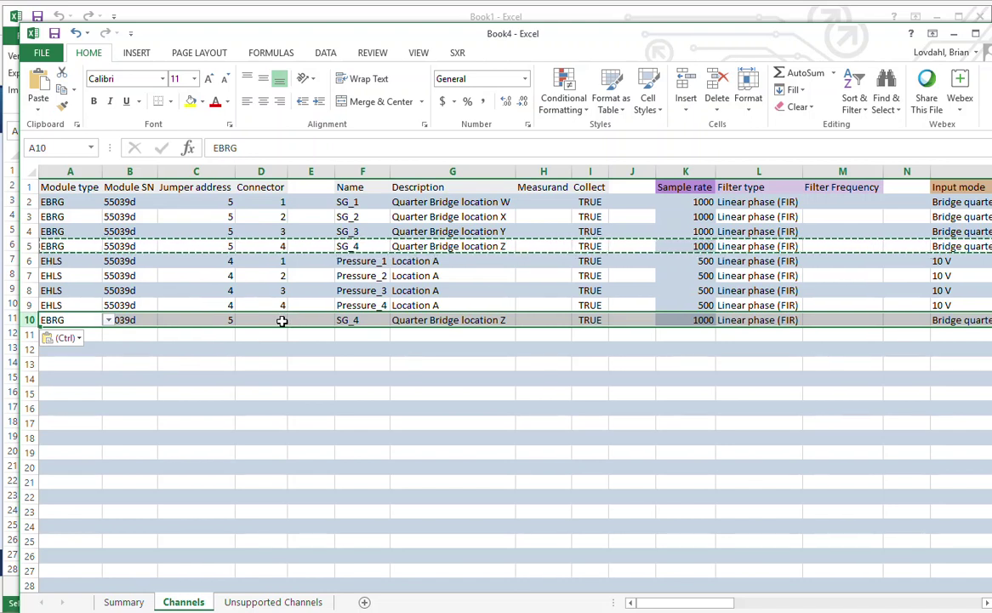
# Step: Set the connector of the copied channel in row 10 to 5 and rename the channel SG_5
pyautogui.click(281, 320)
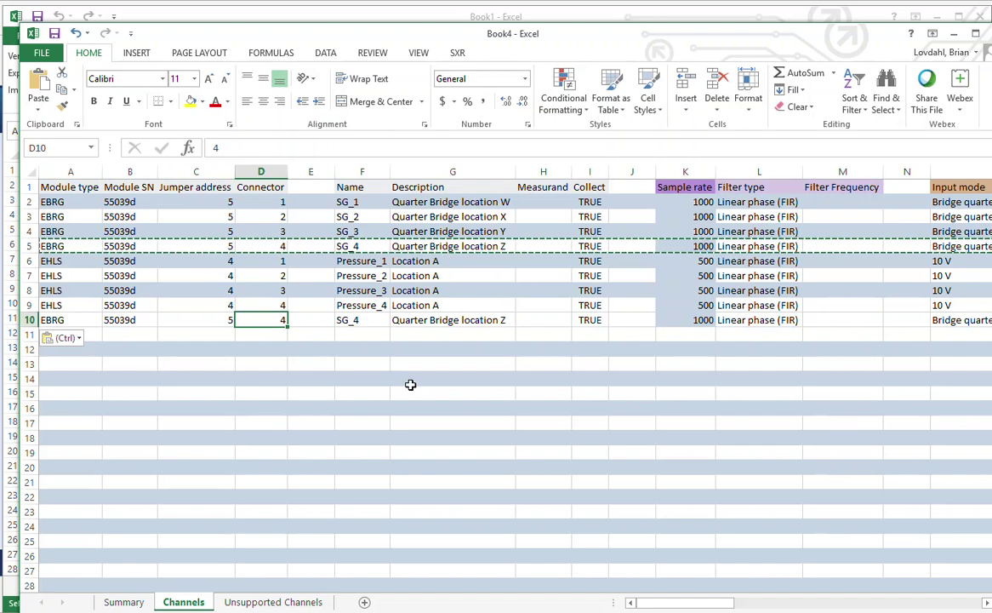
pyautogui.write('5')
pyautogui.click(372, 320)
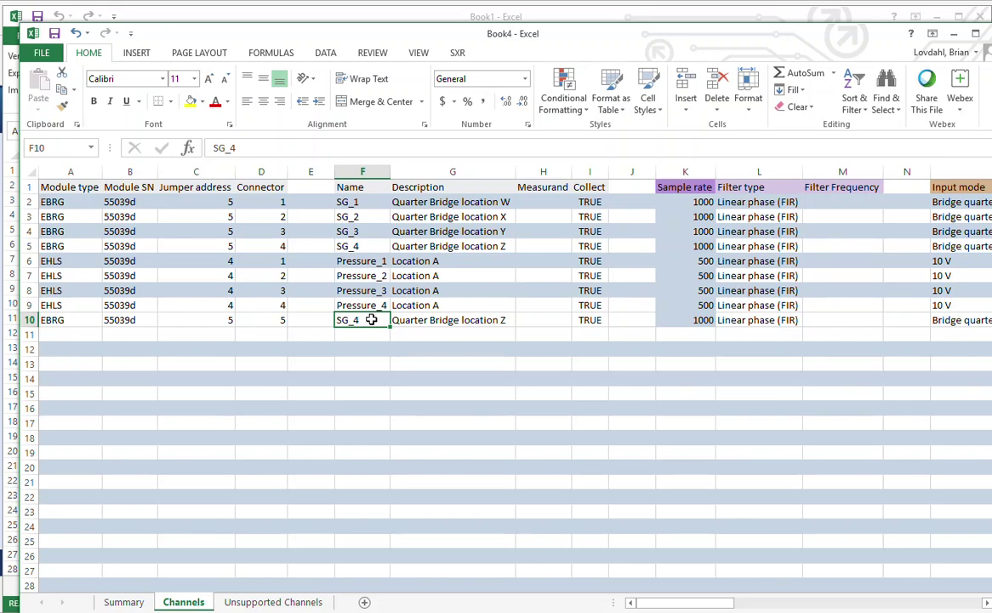
pyautogui.doubleClick(371, 320)
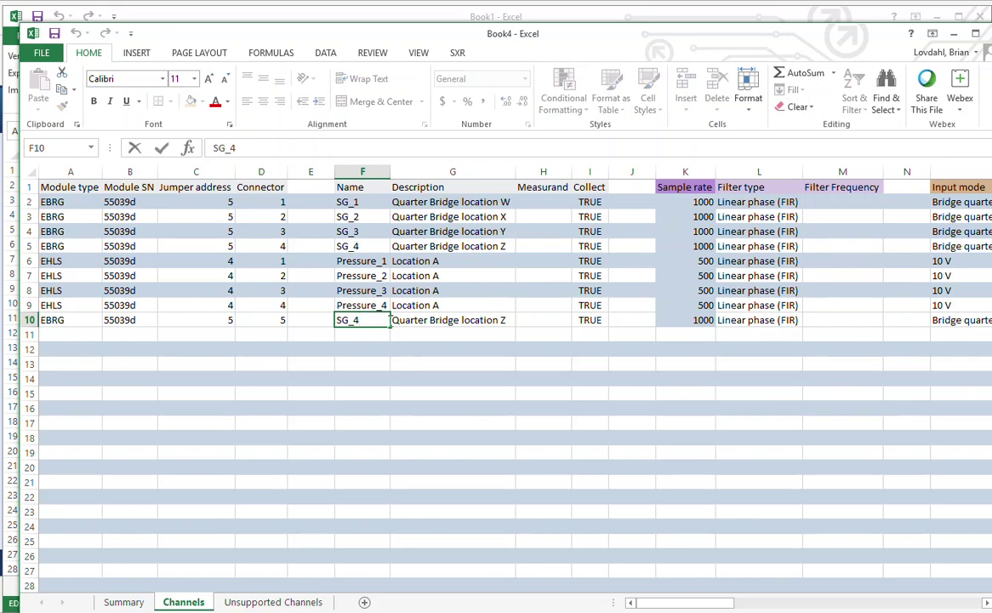
pyautogui.press('BackSpace')
# Step: Replace the Test Author on the Summary sheet with another author's first name and return to the Channels sheet
pyautogui.click(123, 602)
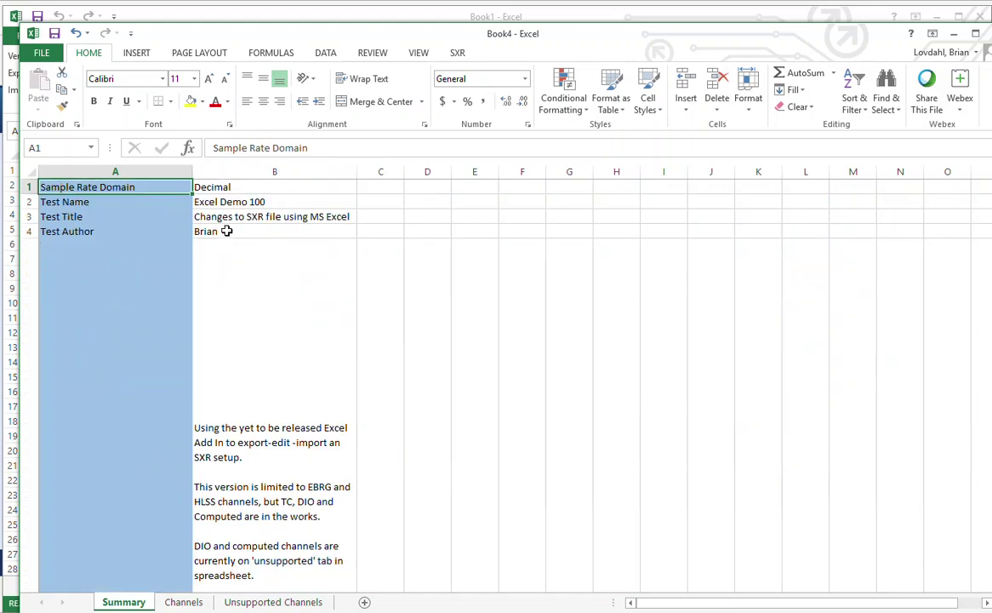
pyautogui.click(228, 231)
pyautogui.write('W')
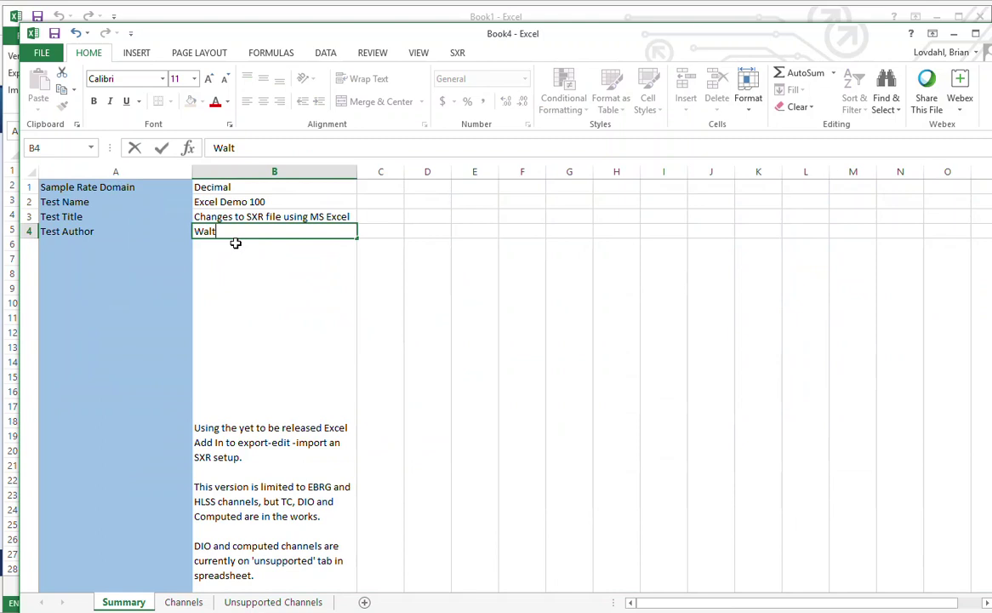
pyautogui.write('alt')
pyautogui.press('Return')
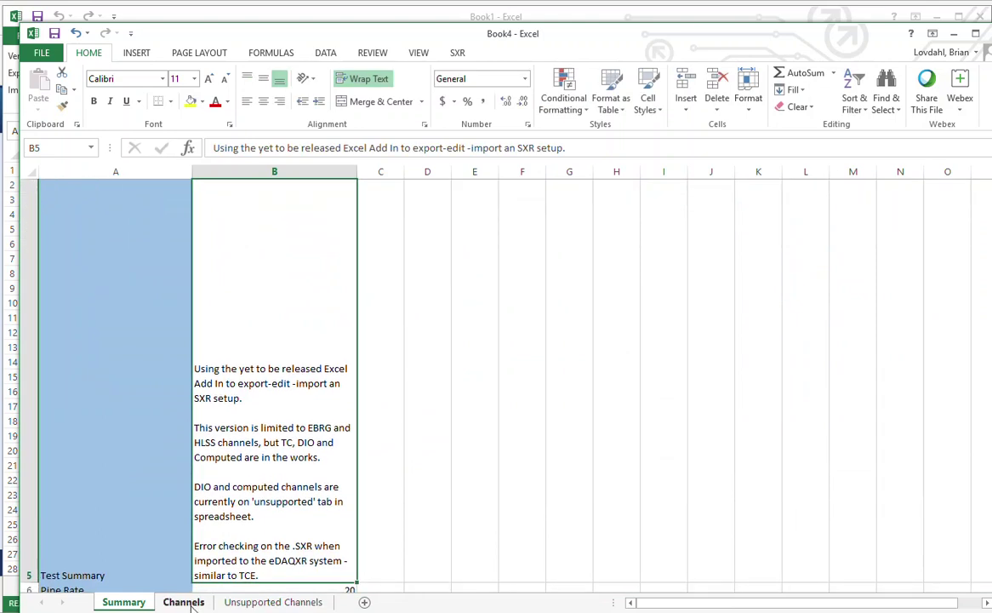
pyautogui.click(185, 603)
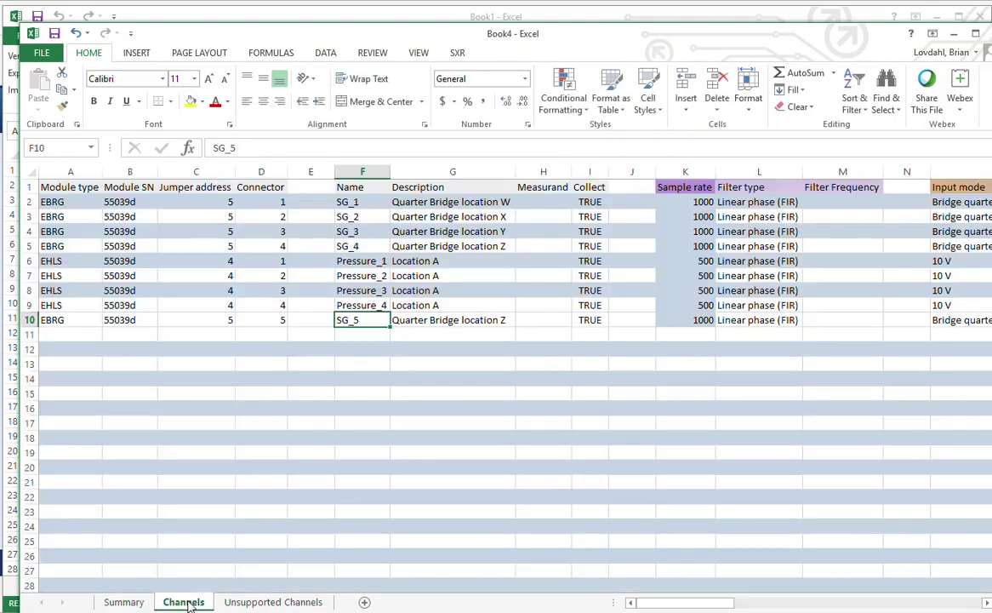
# Step: Export the edited setup with the SXR add-in to the Downloads folder as Excel Demo 1000-x and dismiss the confirmation
pyautogui.click(458, 53)
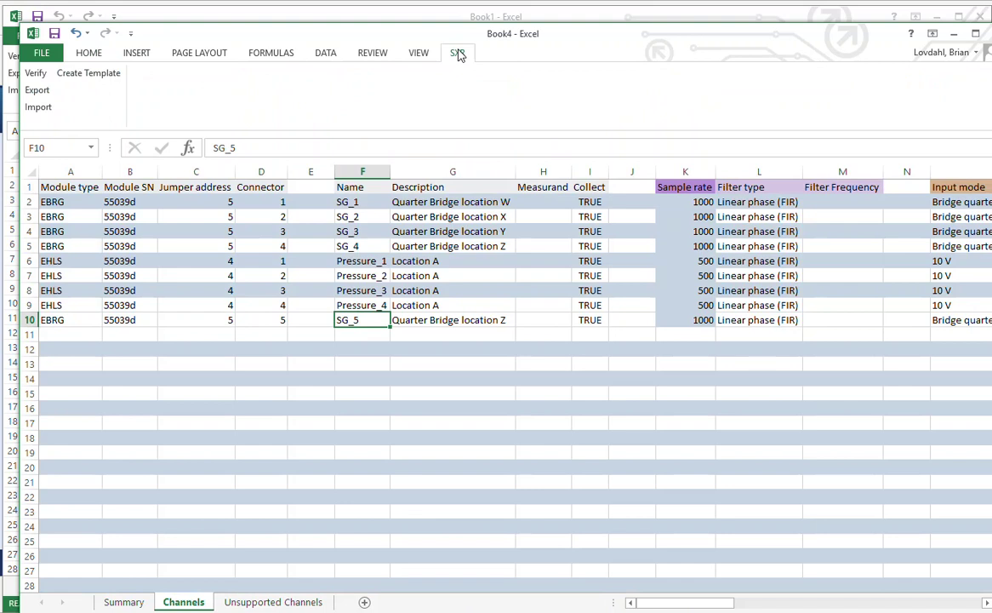
pyautogui.click(37, 91)
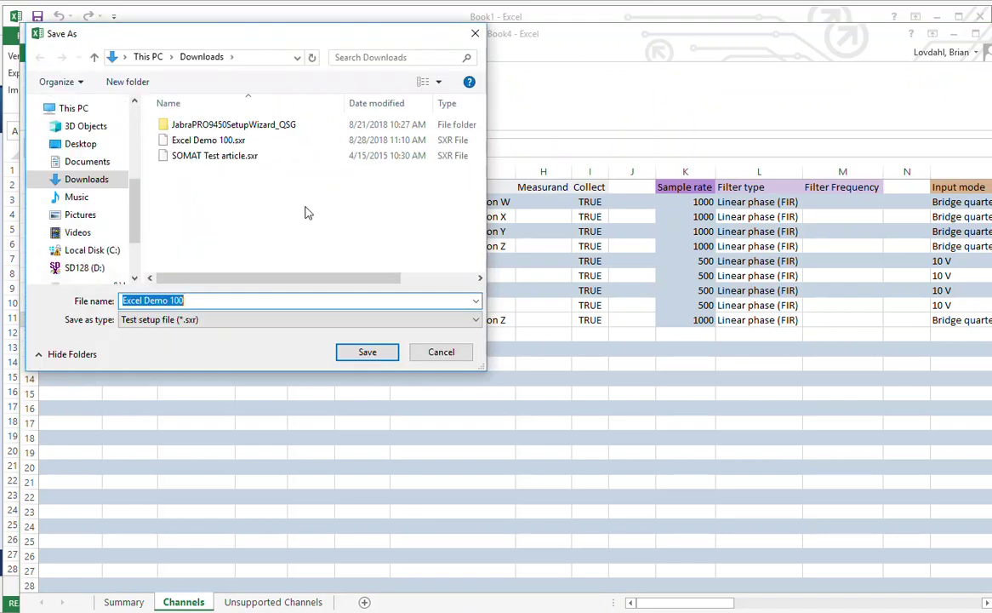
pyautogui.click(205, 301)
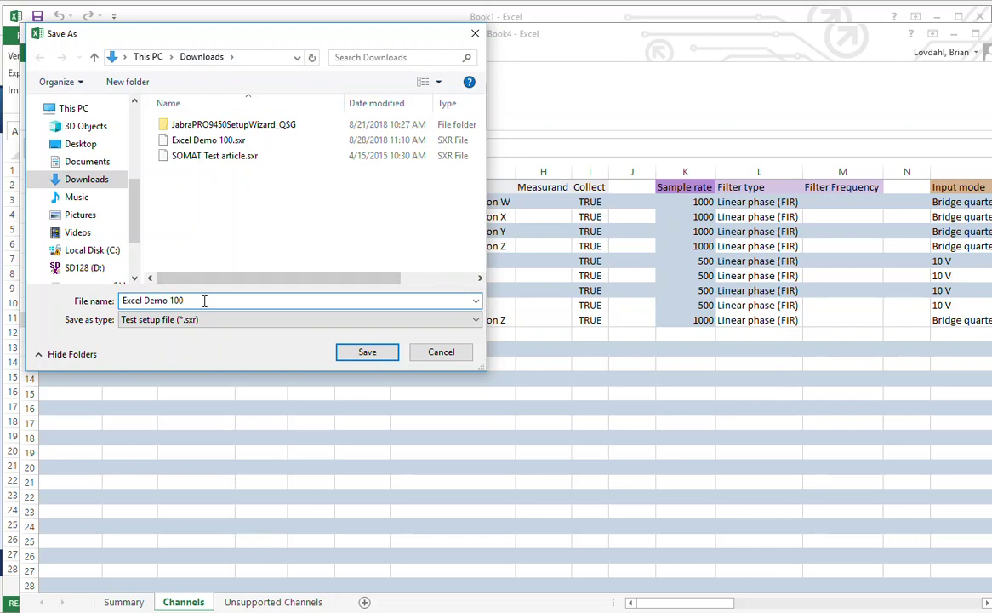
pyautogui.write('0-x')
pyautogui.click(367, 354)
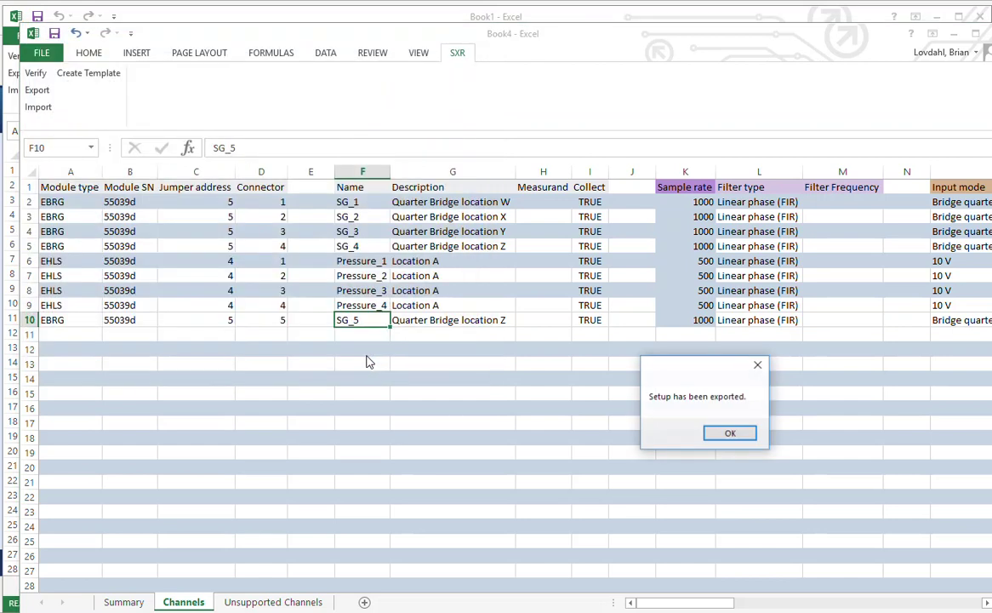
pyautogui.click(735, 436)
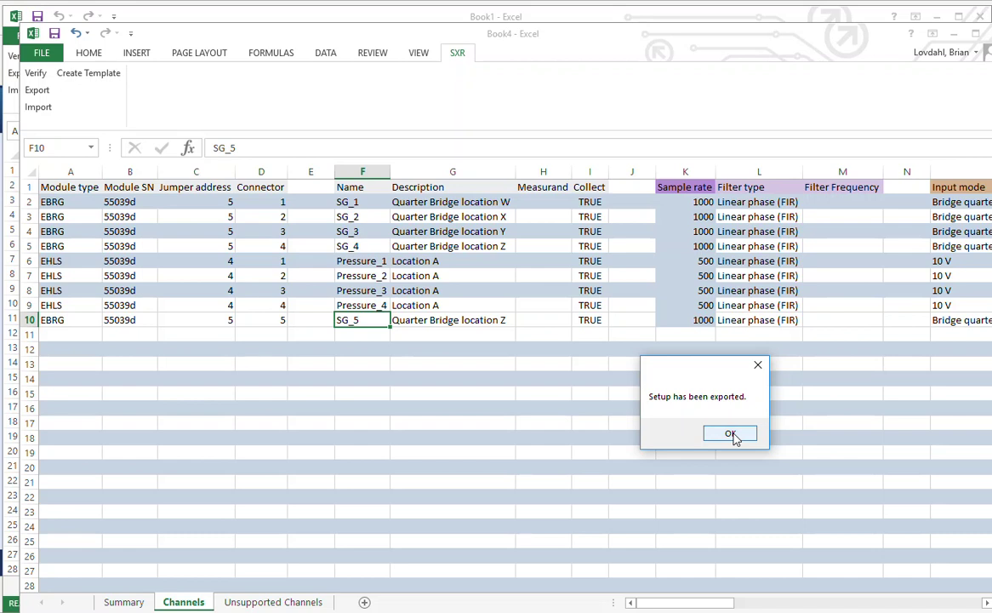
pyautogui.click(732, 435)
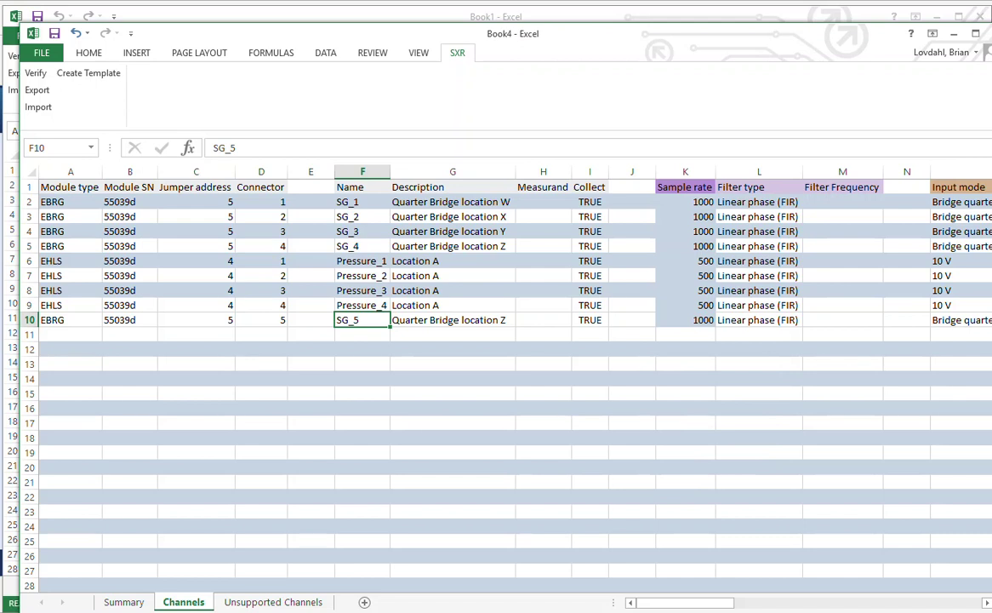
# Step: Switch to the eDAQXR web interface, import Excel Demo 1000-x.sxr as a setup file and open its input channels list
pyautogui.hotkey('alt', 'Tab')
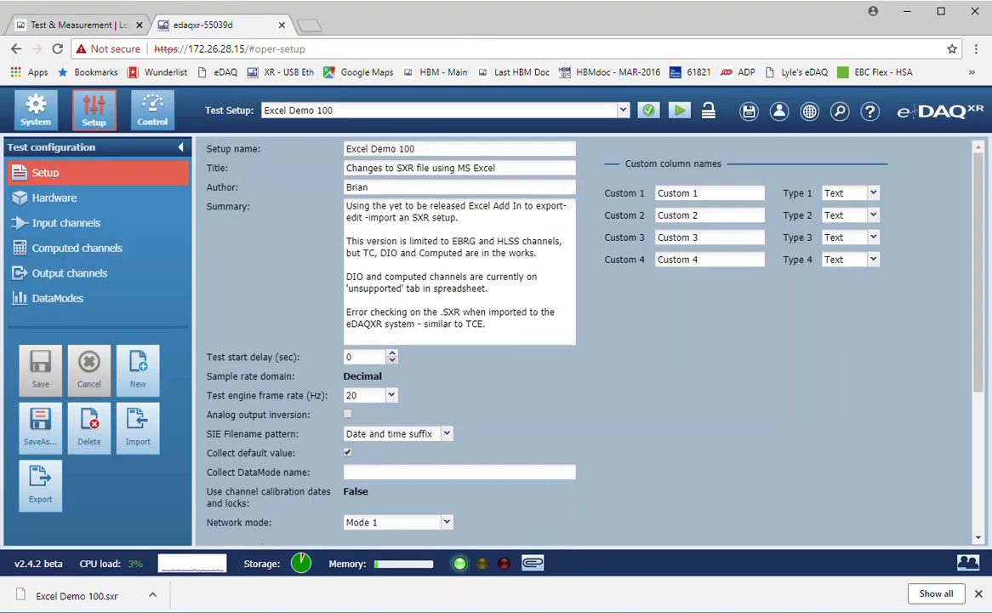
pyautogui.click(137, 419)
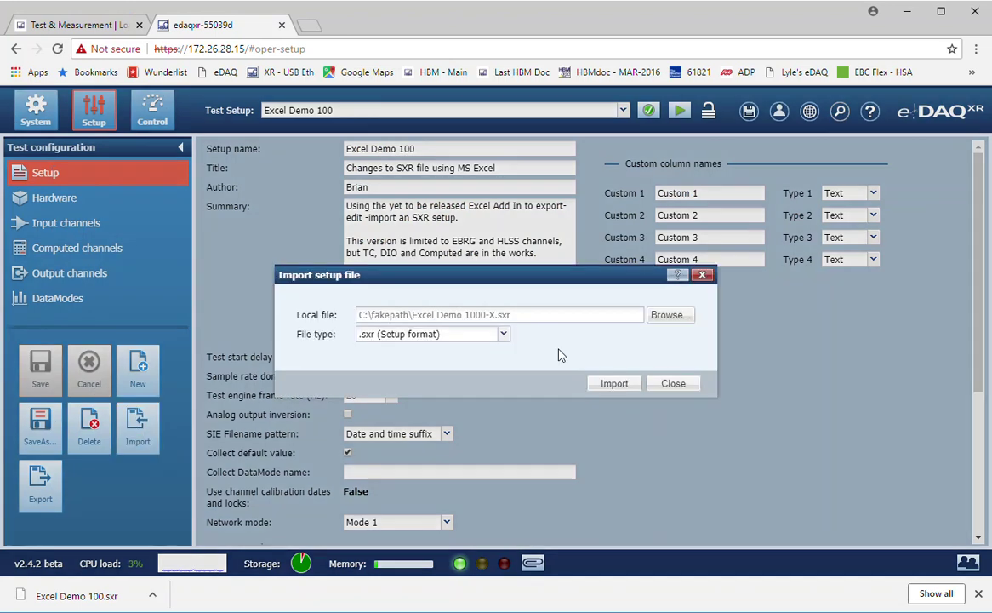
pyautogui.click(669, 315)
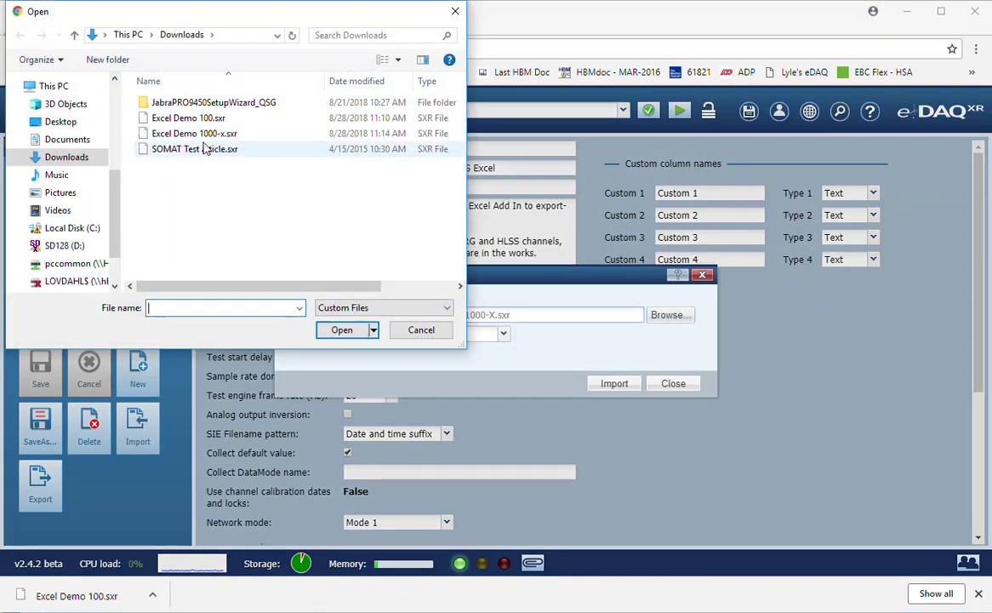
pyautogui.click(192, 134)
pyautogui.click(341, 329)
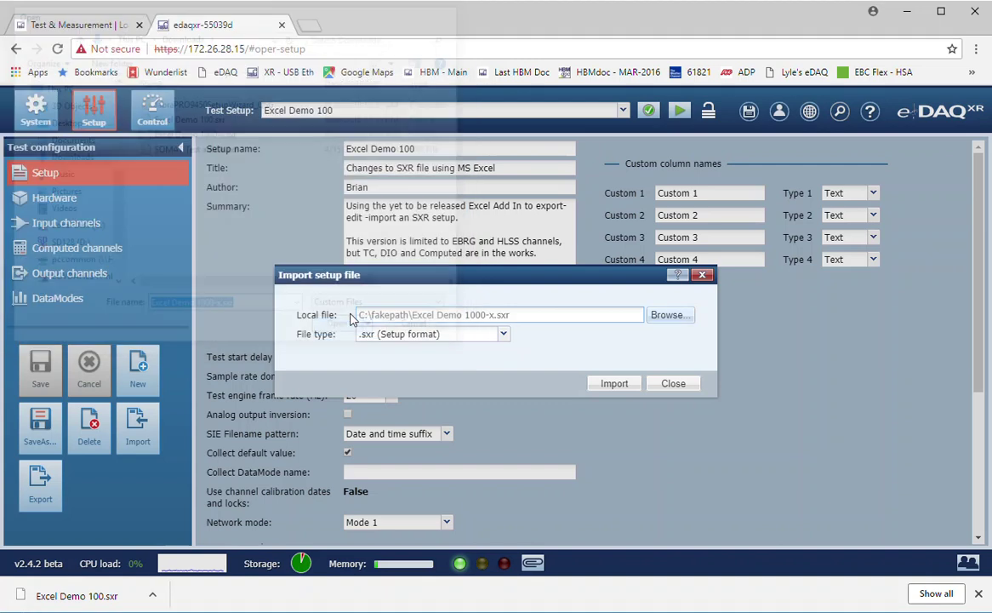
pyautogui.click(613, 385)
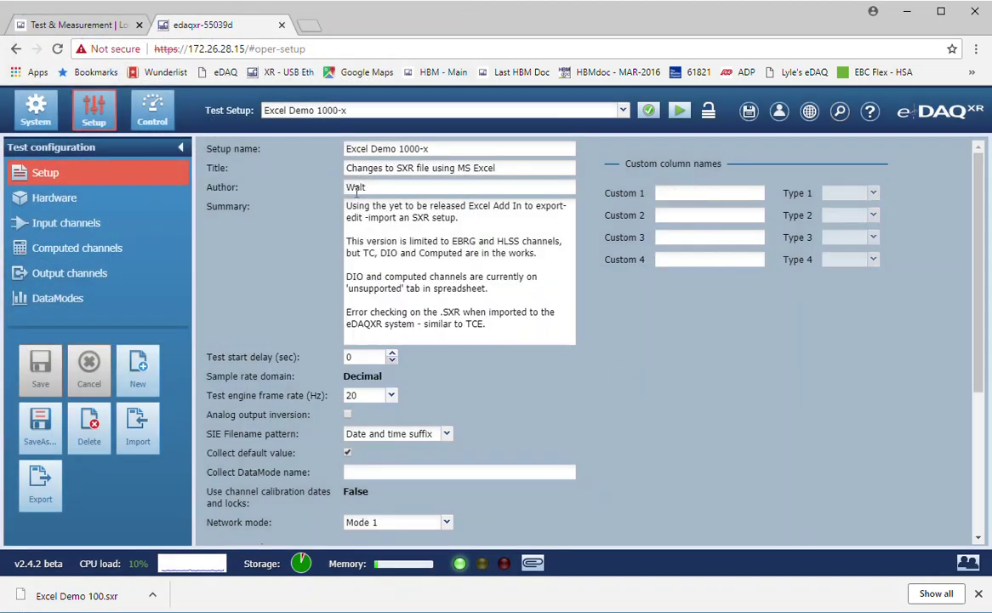
pyautogui.click(65, 223)
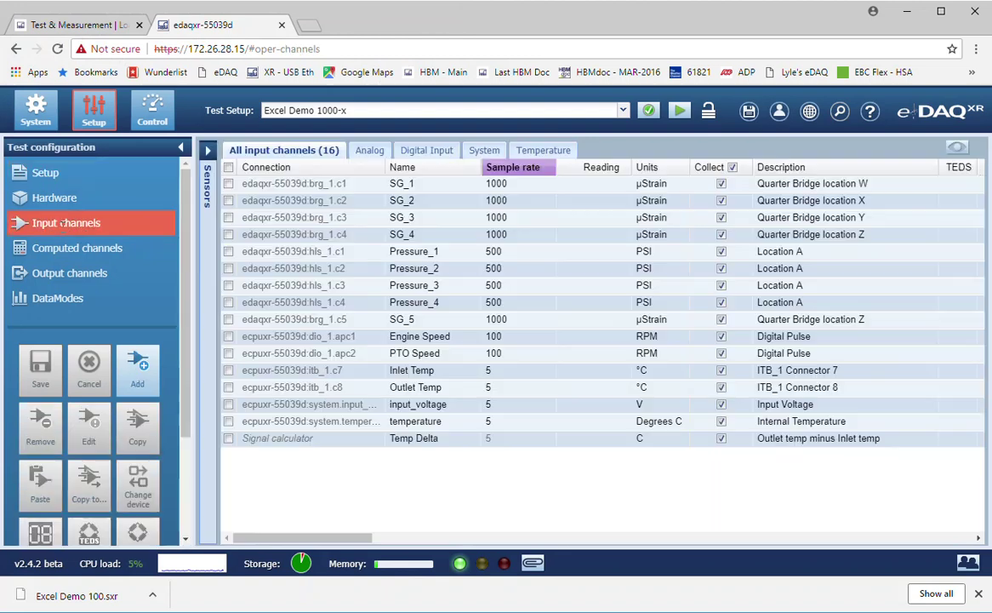